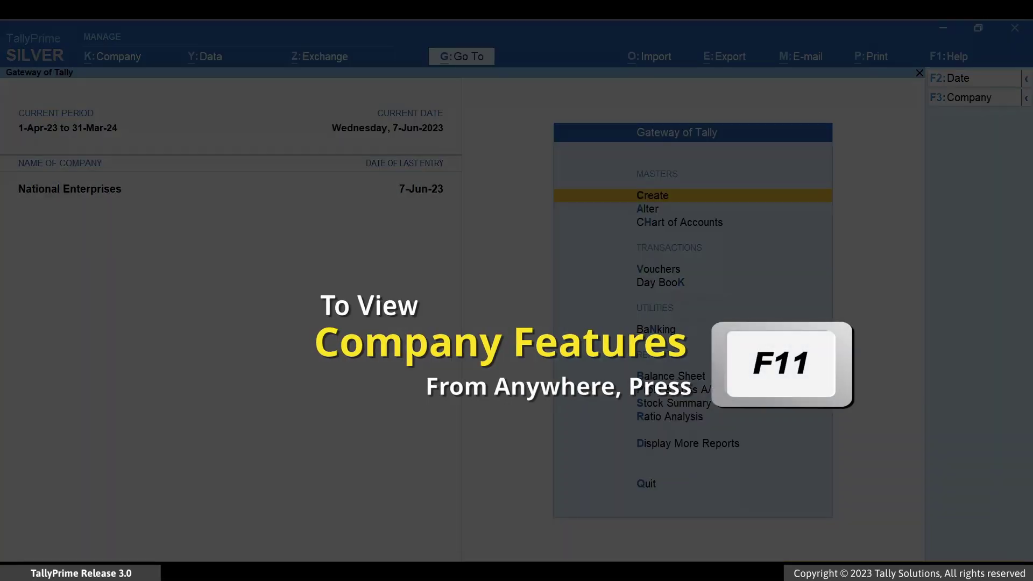
# From Company Features, reach National Enterprises' GST registrations and select the Karnataka registration.
pyautogui.press('F11')
pyautogui.press('Return')
pyautogui.press('Return')
pyautogui.press('Return')
pyautogui.press('Return')
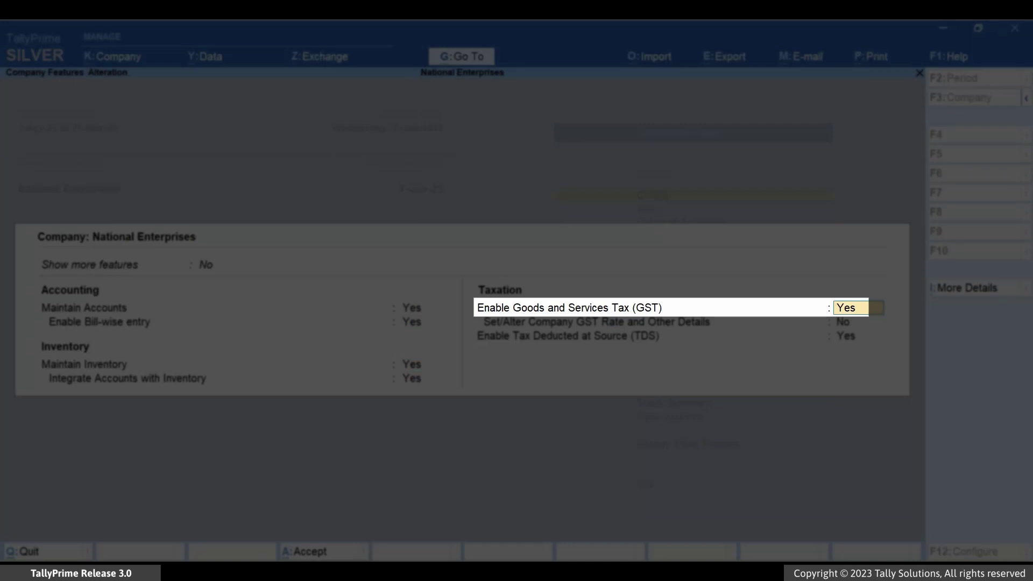
pyautogui.press('Return')
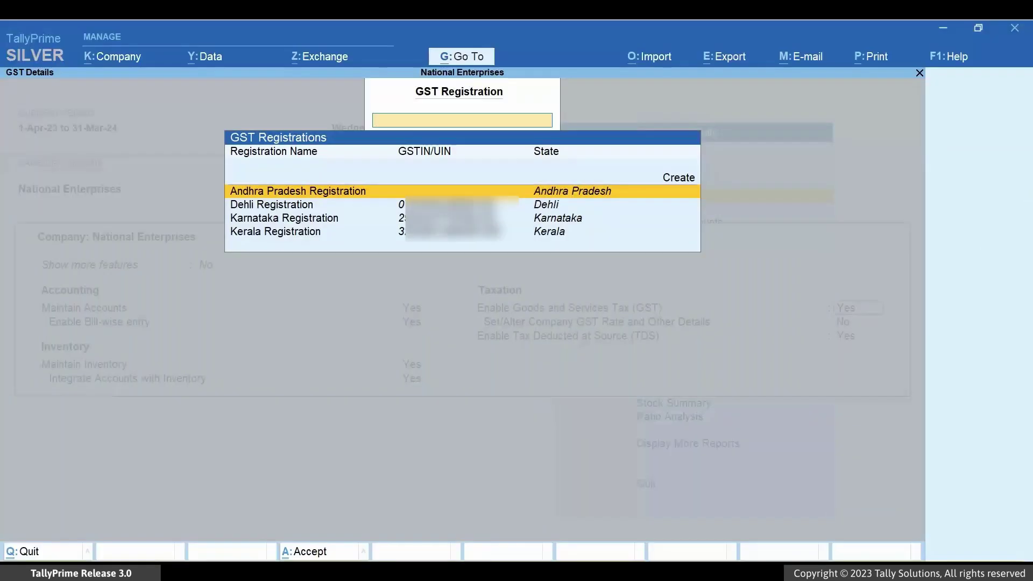
pyautogui.press('Down')
pyautogui.press('Down')
pyautogui.press('Return')
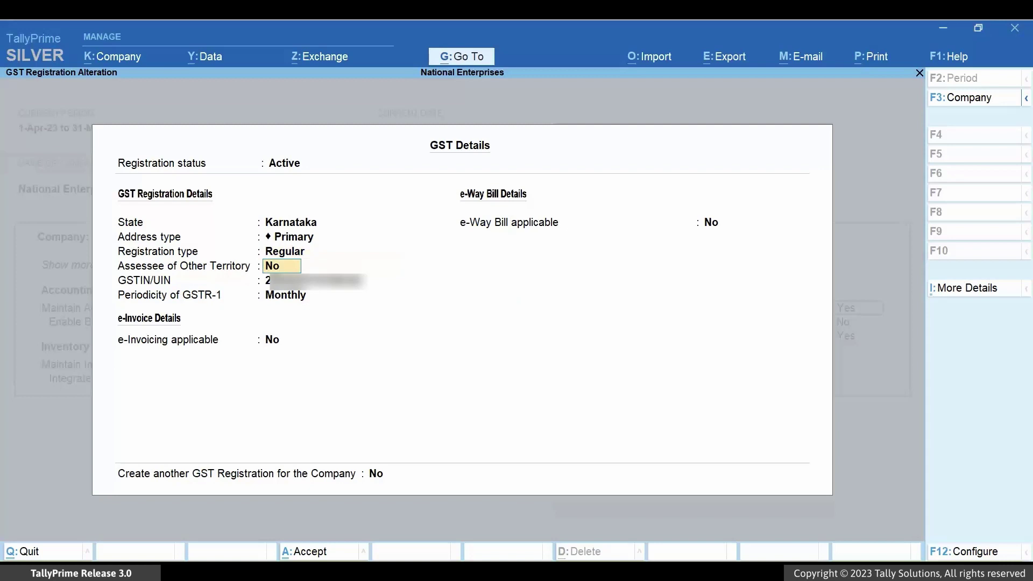
# Keep registration type Regular, switch GSTR-1 periodicity to Quarterly effective 1-4-23, and save.
pyautogui.click(268, 251)
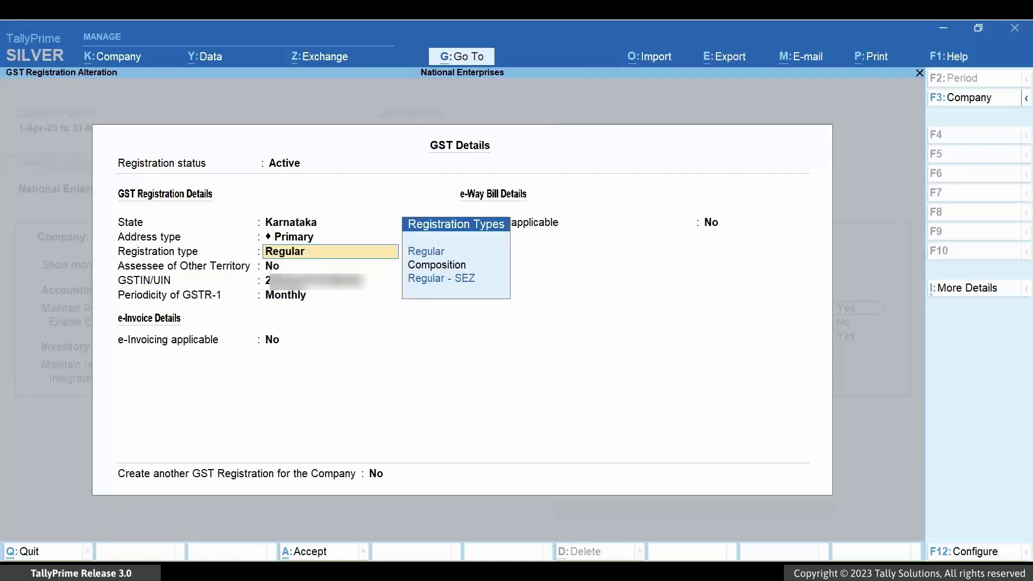
pyautogui.press('Return')
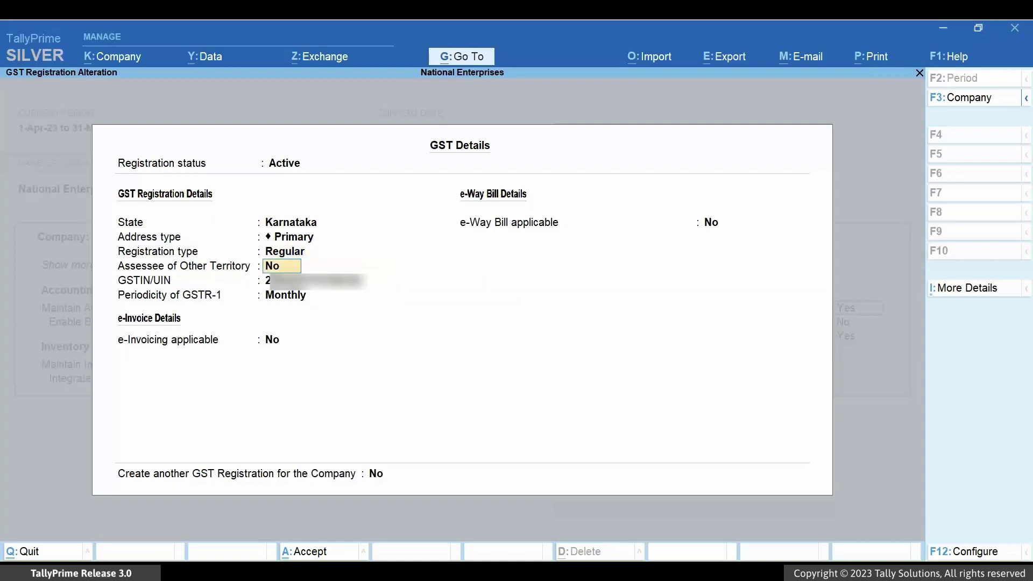
pyautogui.press('Return')
pyautogui.press('Return')
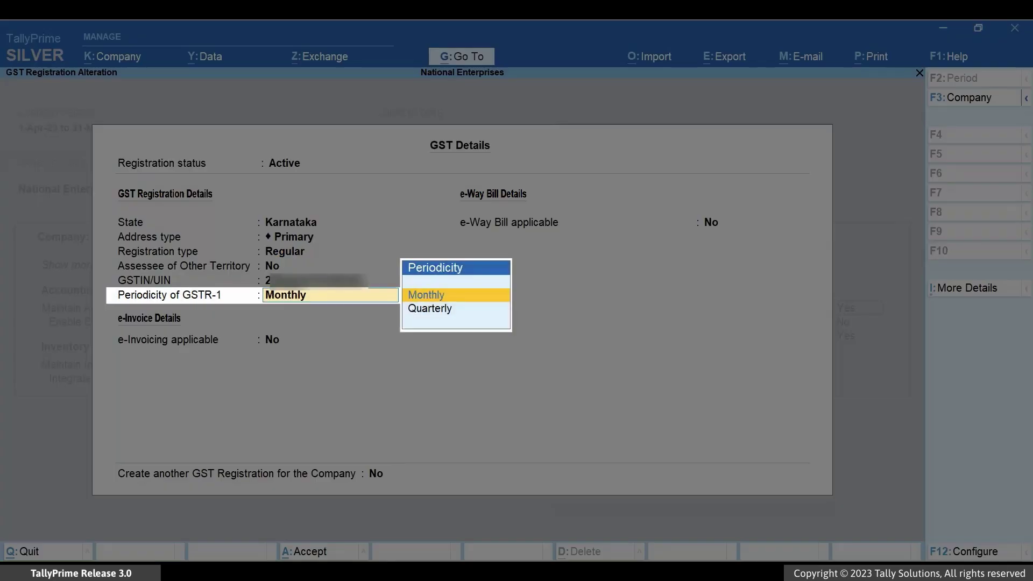
pyautogui.press('Down')
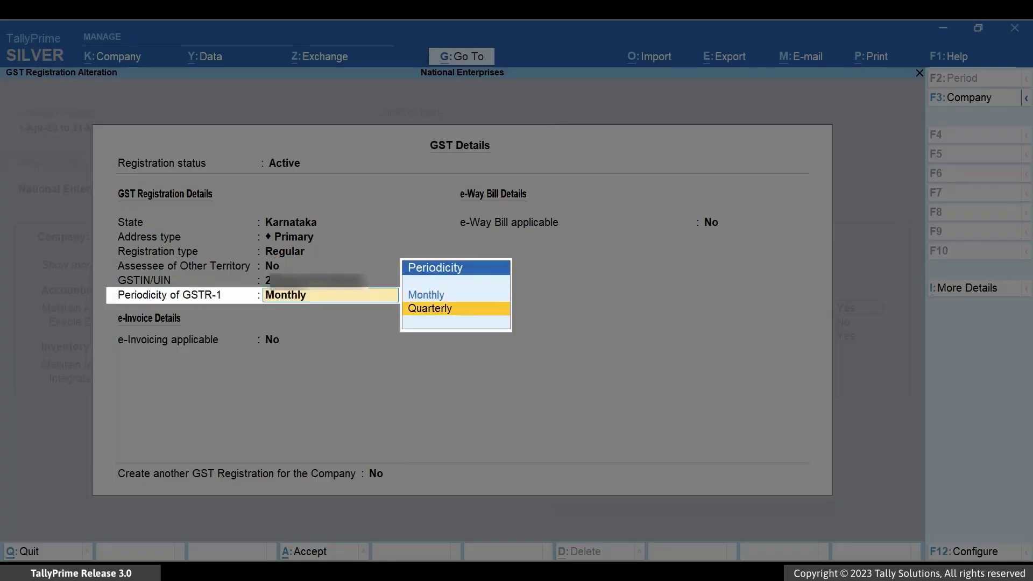
pyautogui.press('Return')
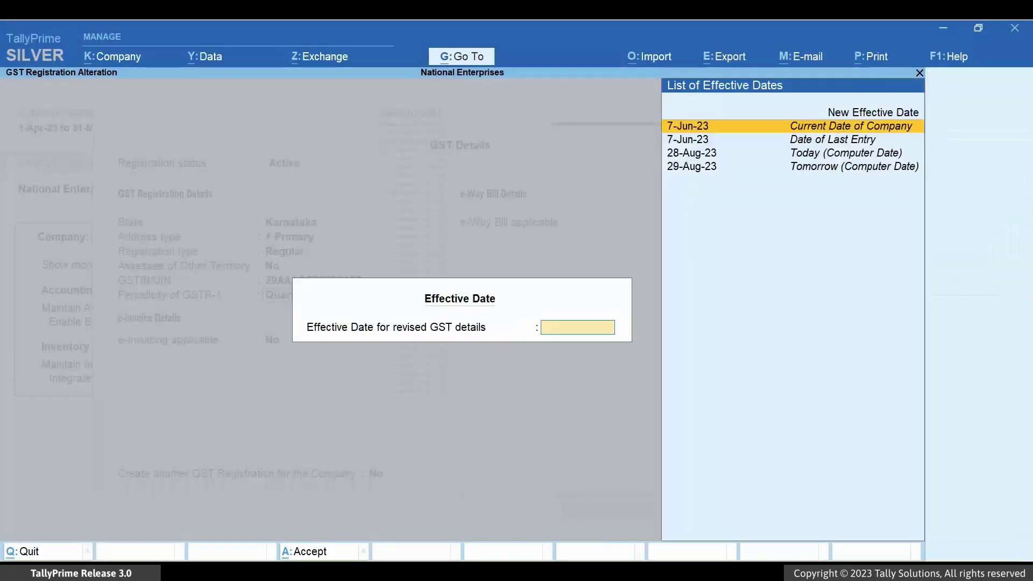
pyautogui.press('Up')
pyautogui.press('Return')
pyautogui.write('1')
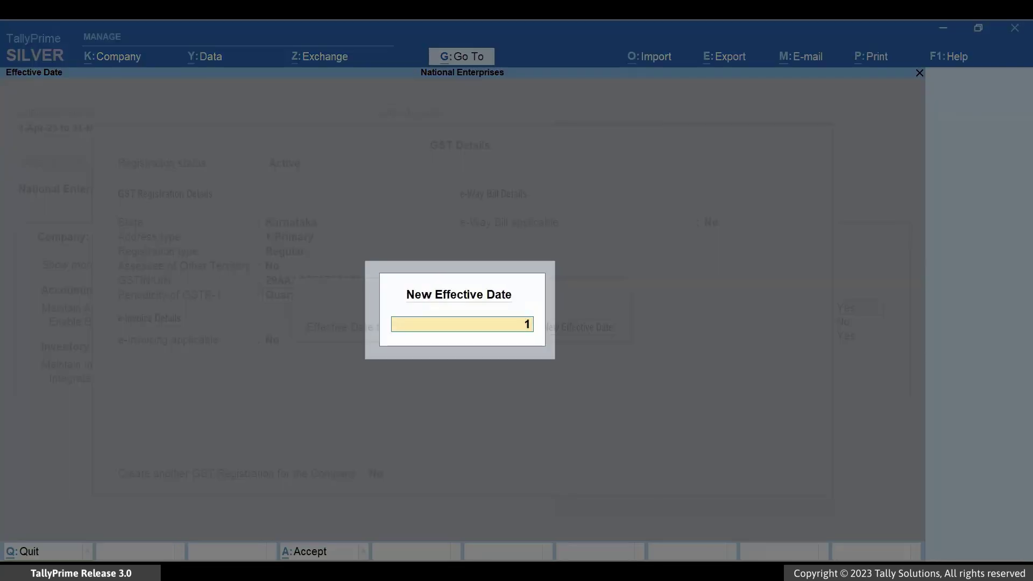
pyautogui.write('-4-23')
pyautogui.press('Return')
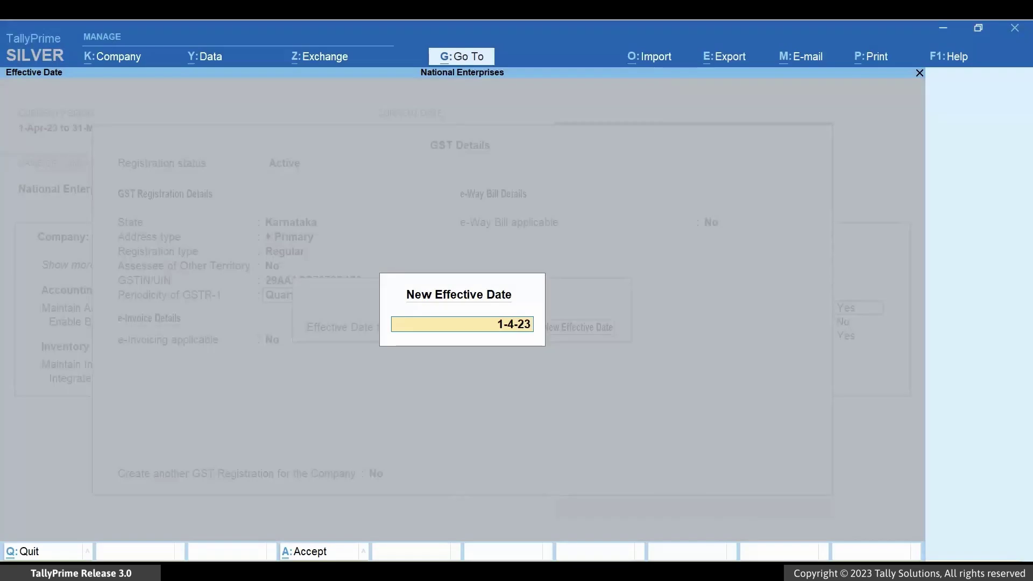
pyautogui.press('Return')
pyautogui.press('Return')
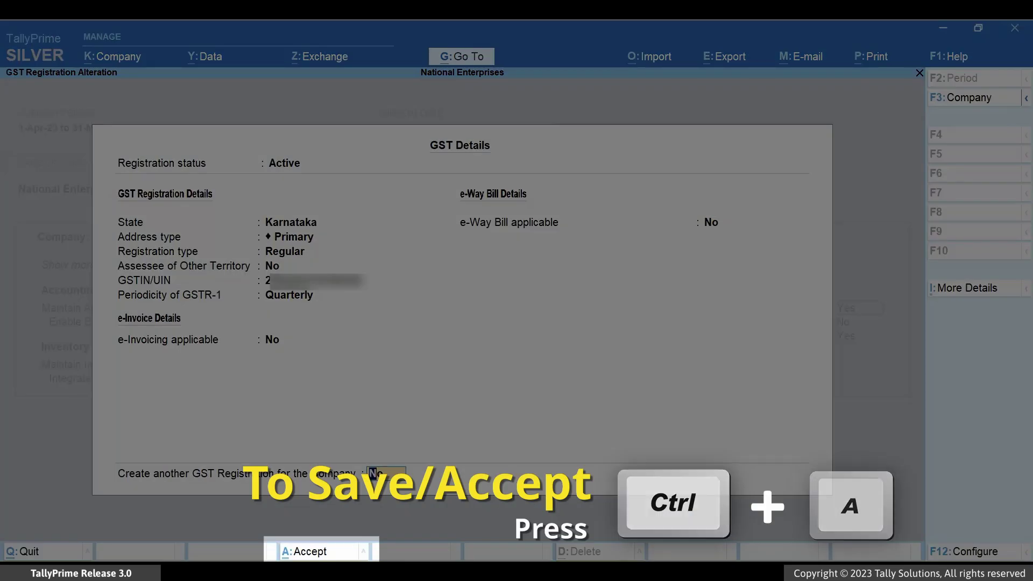
pyautogui.hotkey('ctrl', 'a')
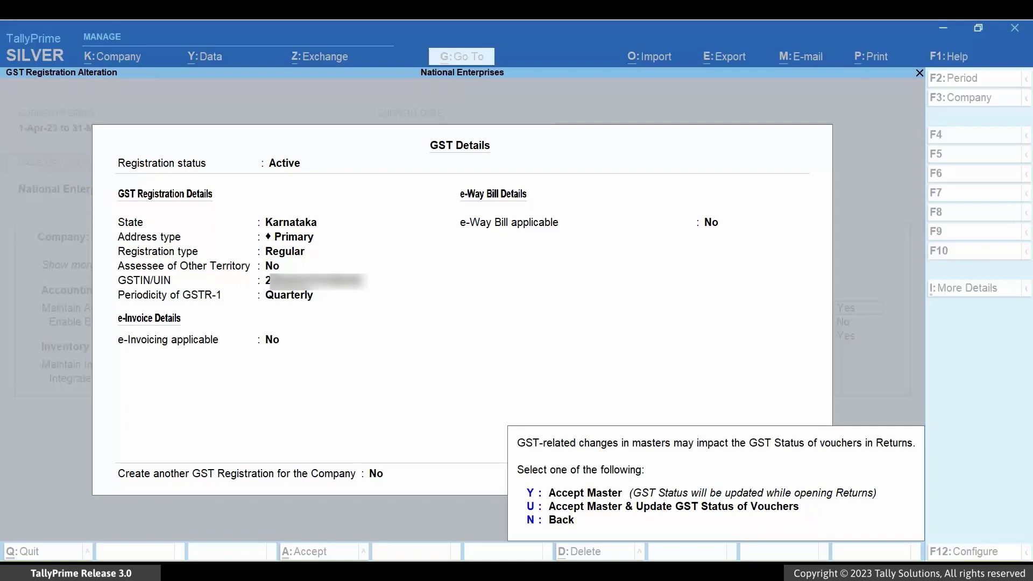
# Accept the master with the vouchers' GST status updated, then return to the Gateway of Tally.
pyautogui.press('u')
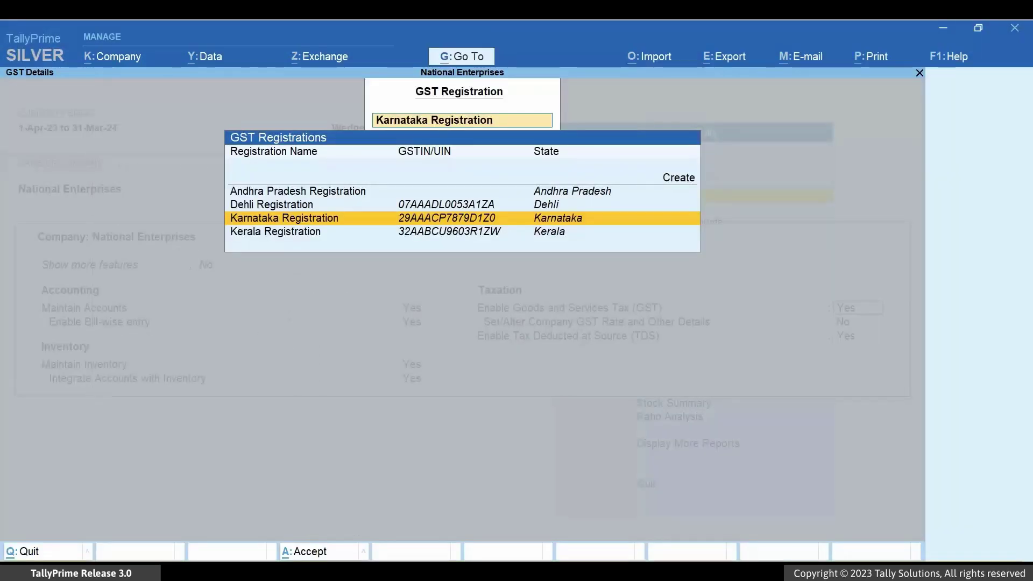
pyautogui.press('Escape')
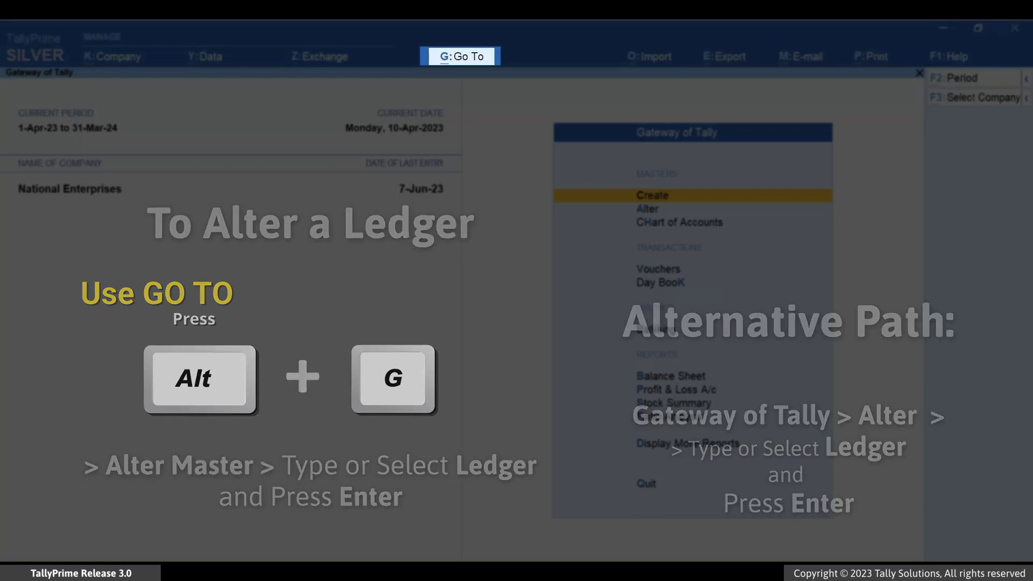
pyautogui.hotkey('alt', 'g')
# Under Alter Master > Ledger, find the Kerala party ledger by typing GEO and open it.
pyautogui.press('Up')
pyautogui.press('Up')
pyautogui.press('Up')
pyautogui.press('Return')
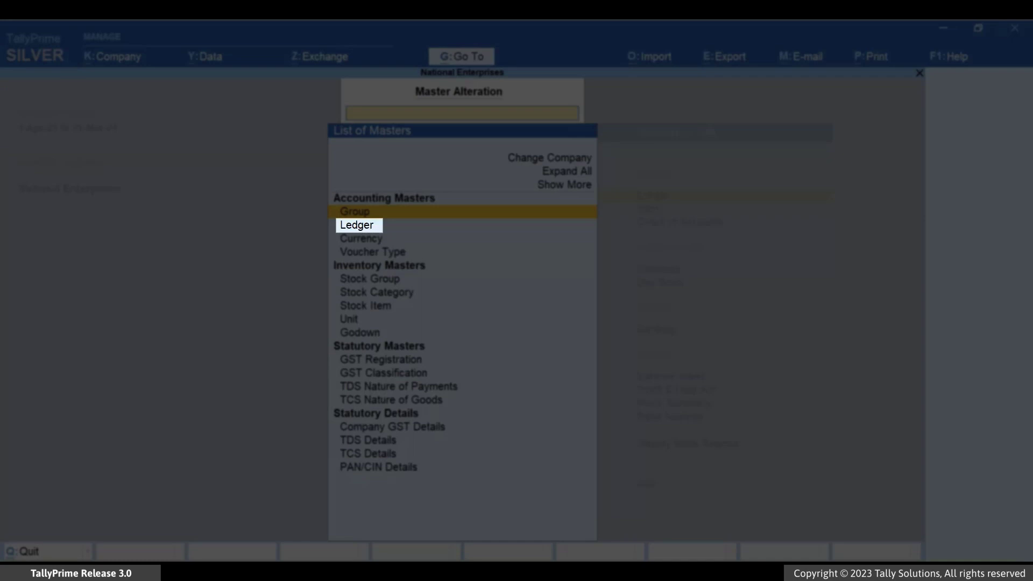
pyautogui.press('Down')
pyautogui.press('Return')
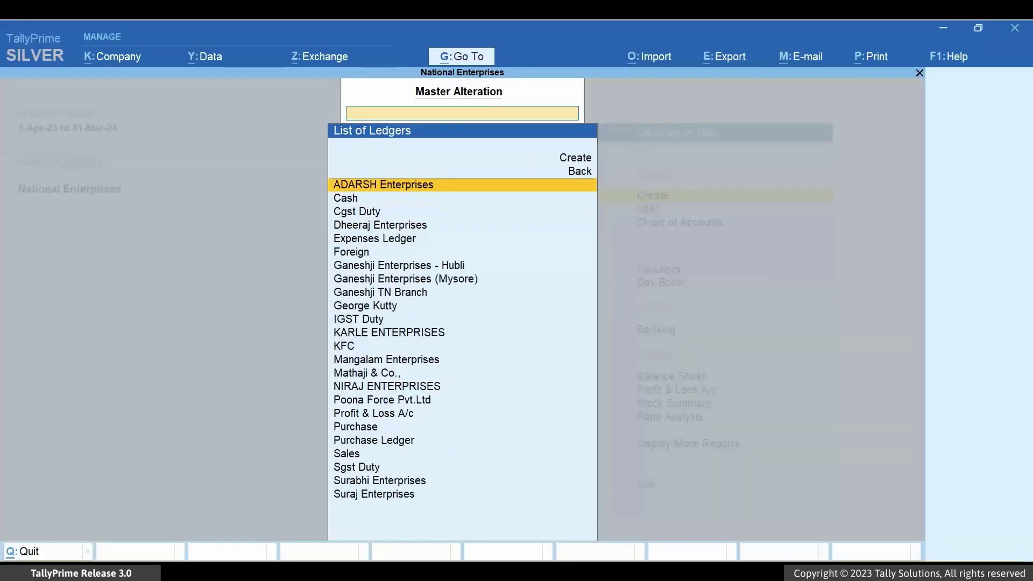
pyautogui.write('GEO')
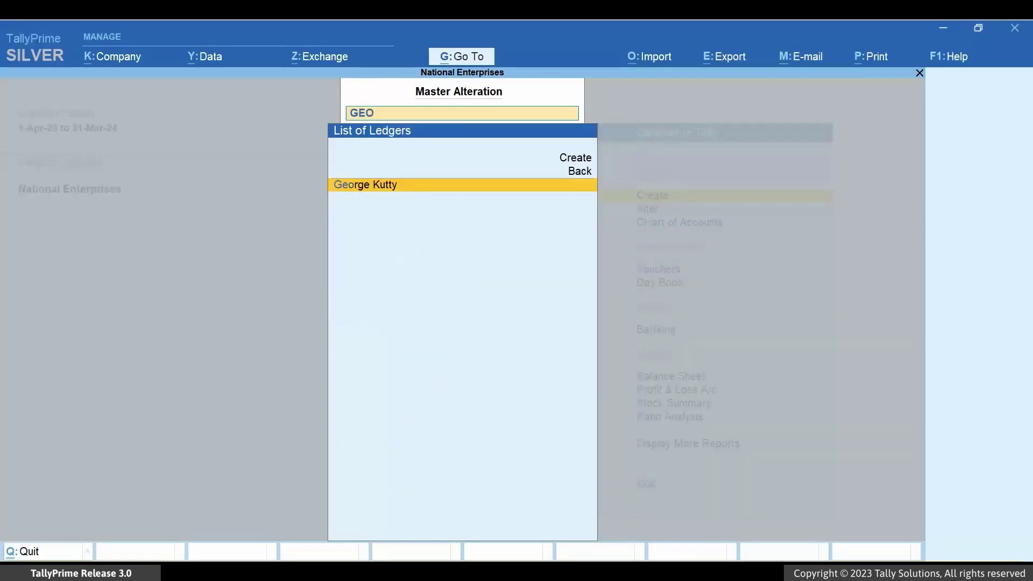
pyautogui.press('Return')
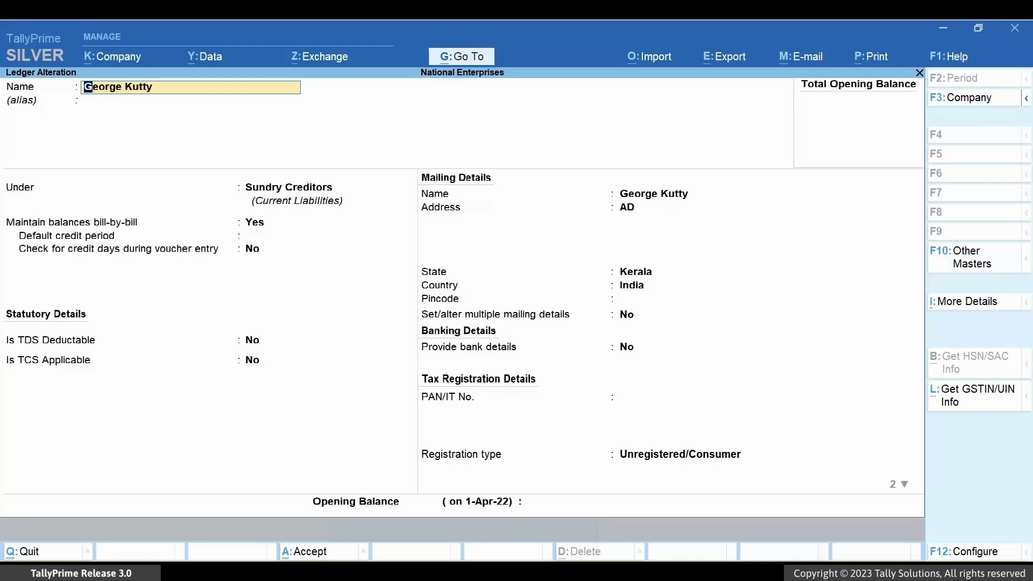
# Set the party ledger's GST registration type to Regular and paste in its GSTIN.
pyautogui.press('Return')
pyautogui.press('Return')
pyautogui.press('Return')
pyautogui.press('Return')
pyautogui.press('Return')
pyautogui.press('Return')
pyautogui.press('Return')
pyautogui.press('Return')
pyautogui.press('Return')
pyautogui.press('Return')
pyautogui.press('Return')
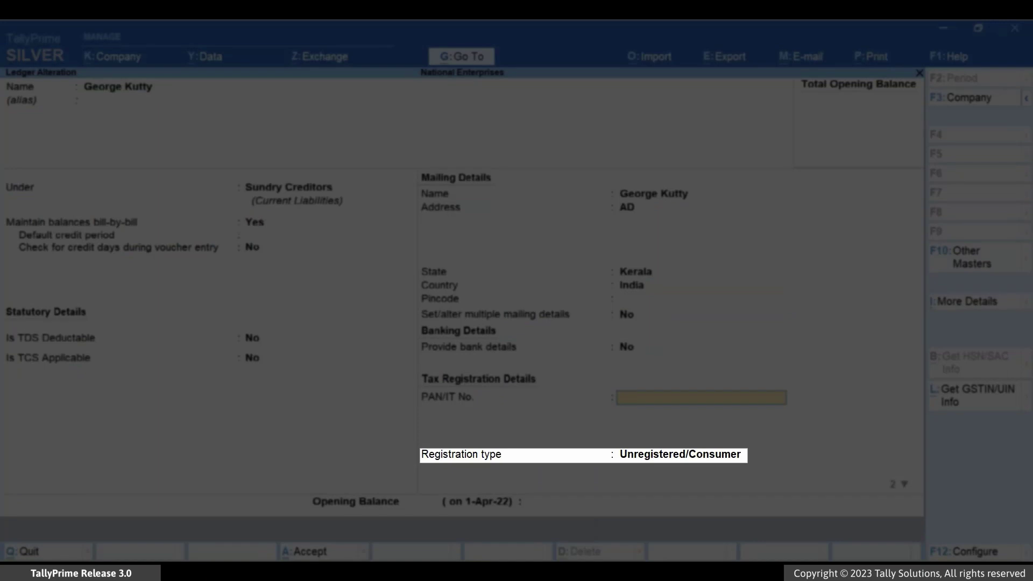
pyautogui.press('Return')
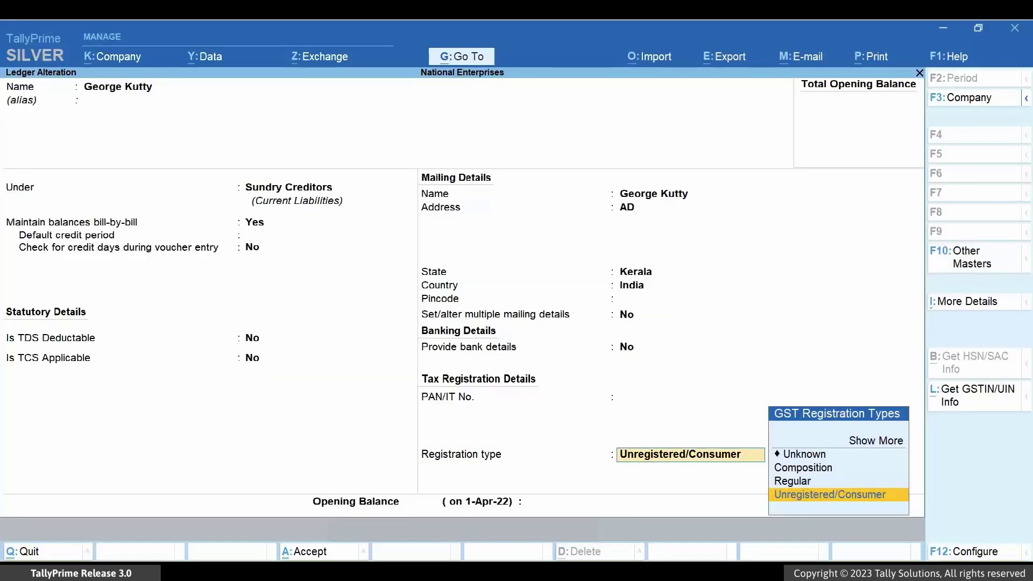
pyautogui.press('Up')
pyautogui.press('Return')
pyautogui.press('ctrl')
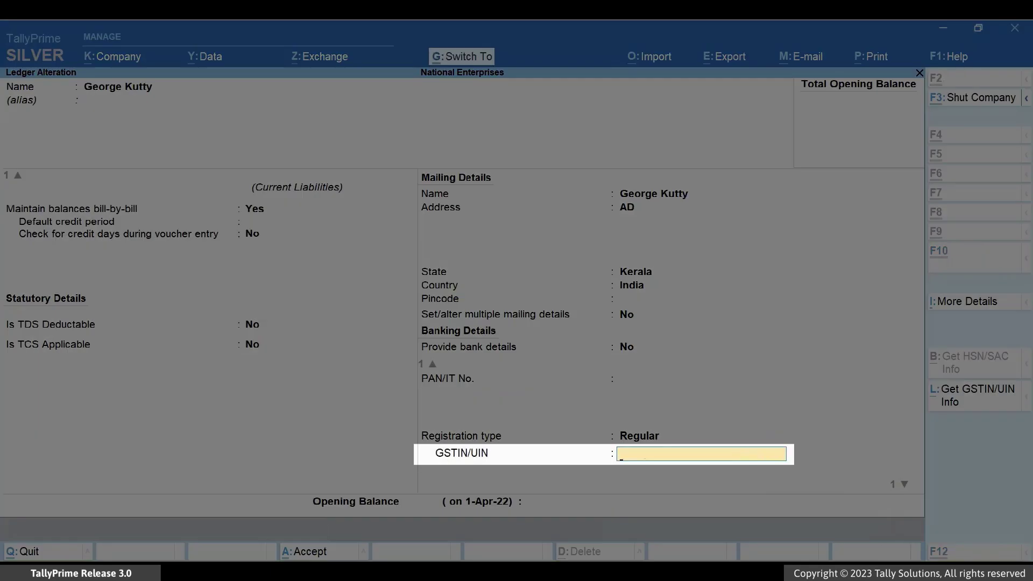
pyautogui.hotkey('ctrl', 'v')
pyautogui.press('Return')
# Make the additional GST details effective from 1-4-23, save and accept the ledger, and return home.
pyautogui.write('y')
pyautogui.press('Return')
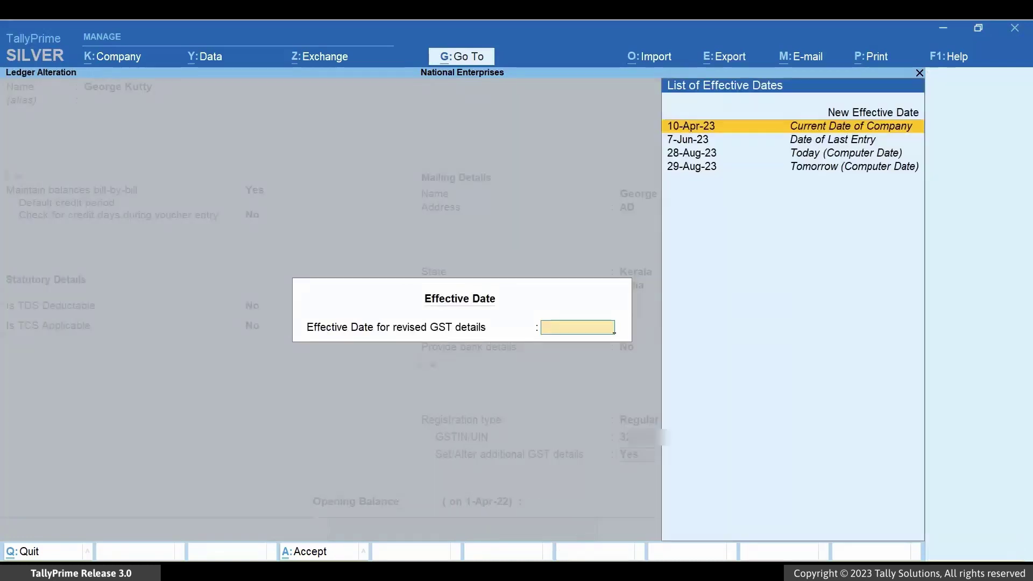
pyautogui.press('Up')
pyautogui.press('Return')
pyautogui.write('1-4-23')
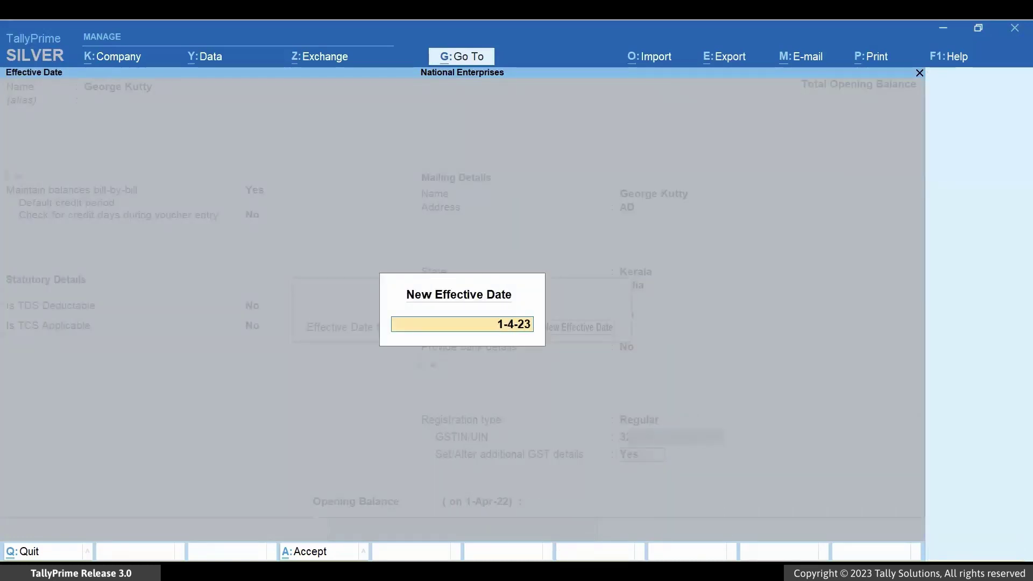
pyautogui.press('Return')
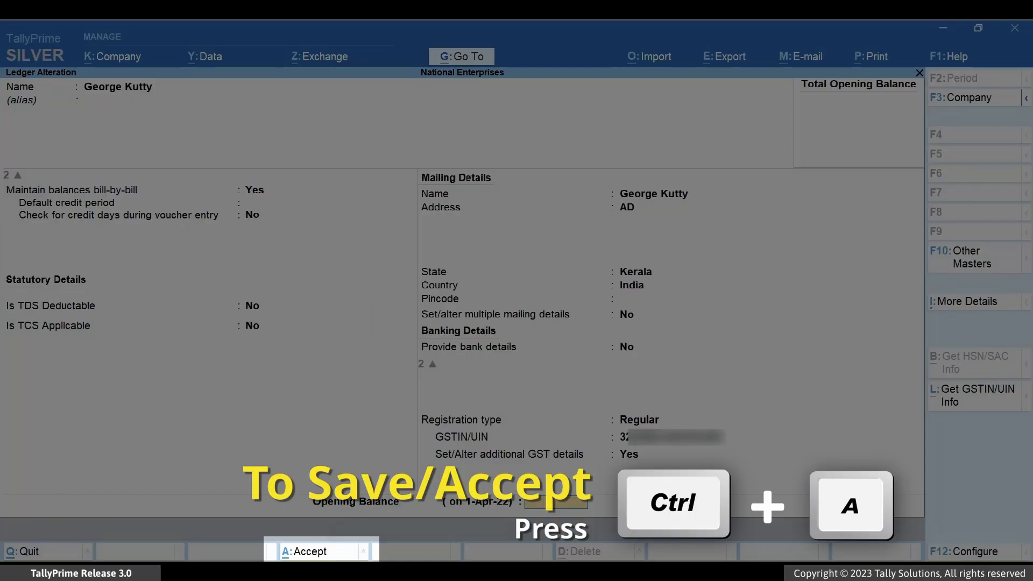
pyautogui.hotkey('ctrl', 'a')
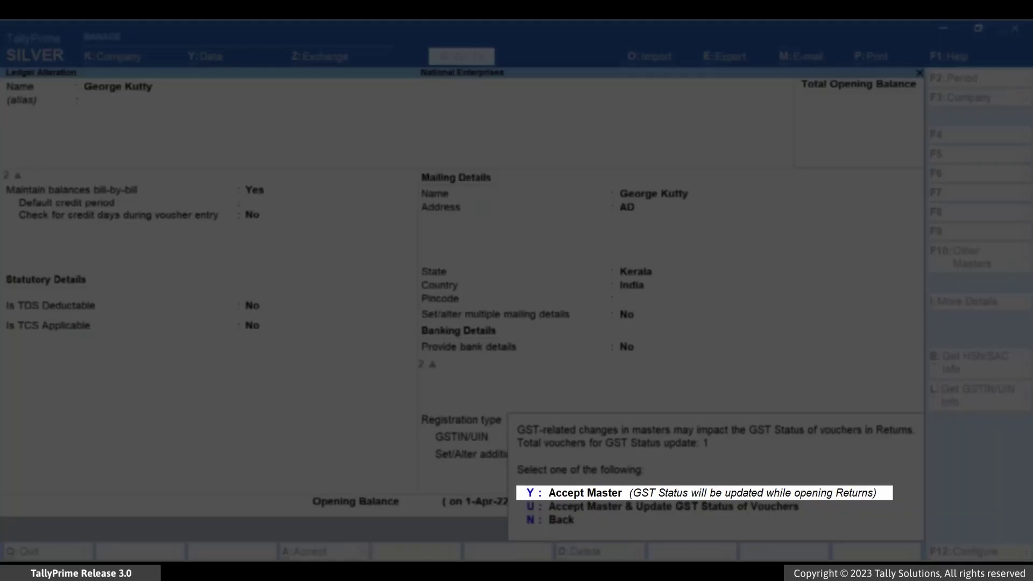
pyautogui.press('y')
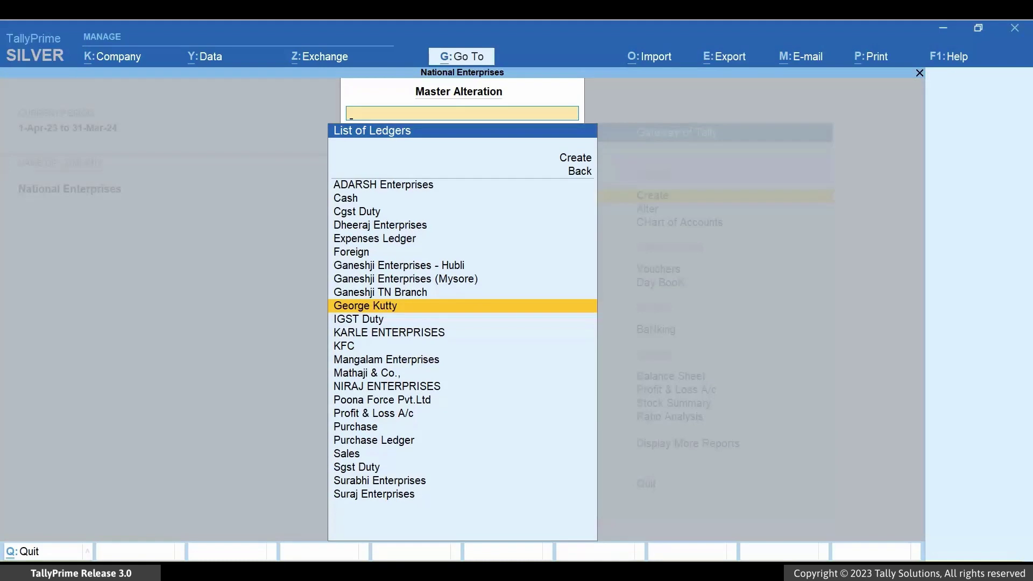
pyautogui.press('Escape')
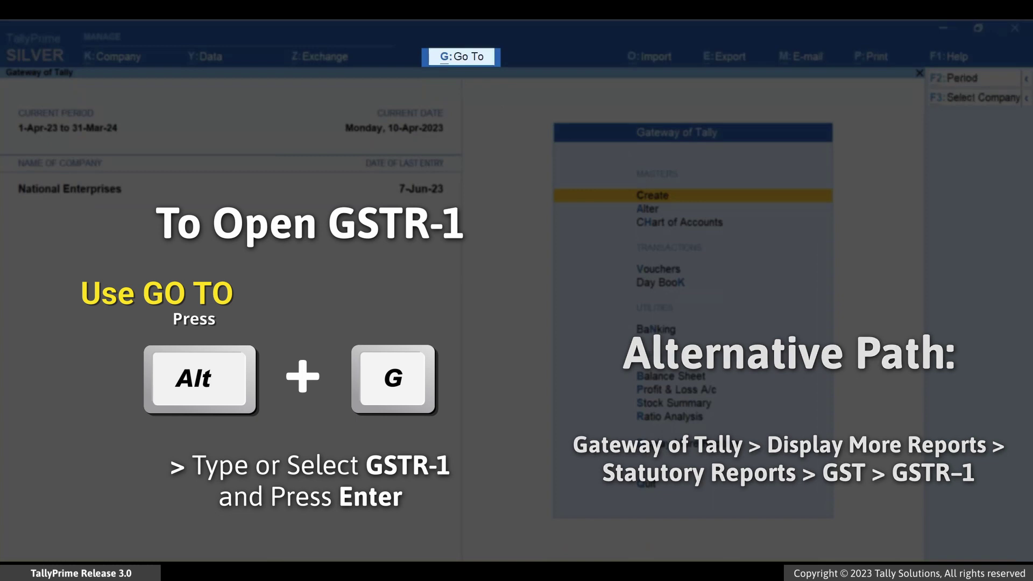
pyautogui.hotkey('alt', 'g')
# Open GSTR-1 by searching 'GST' and agree to update the vouchers' GST status.
pyautogui.write('GST')
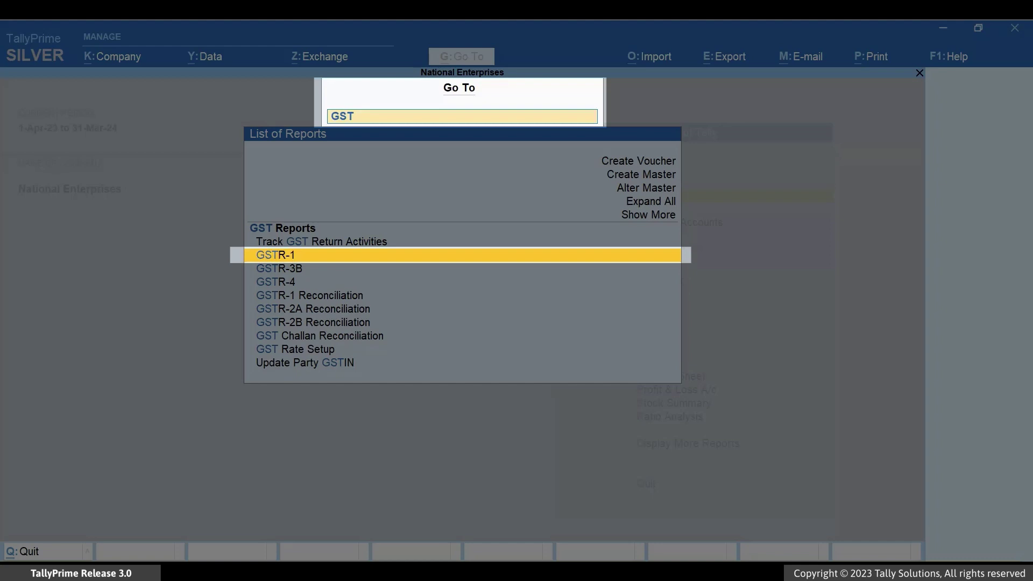
pyautogui.press('Return')
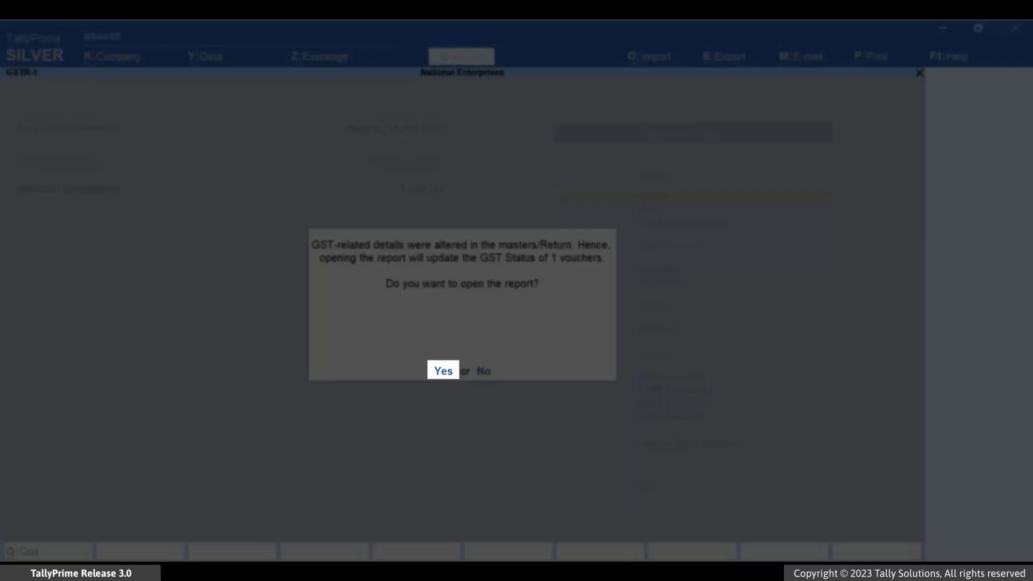
pyautogui.press('Return')
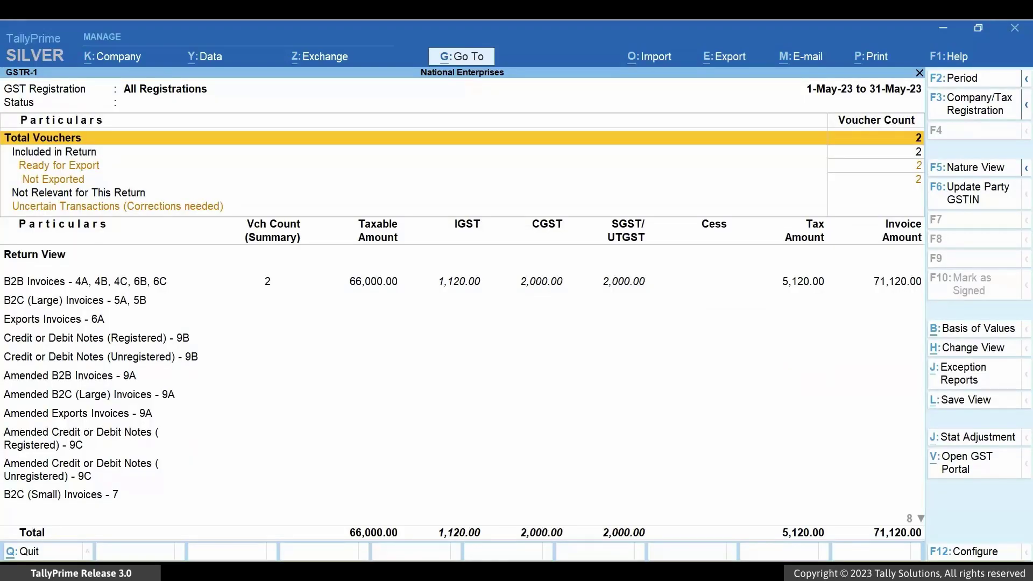
# Close the GSTR-1 report and go back to the Gateway of Tally.
pyautogui.press('Escape')
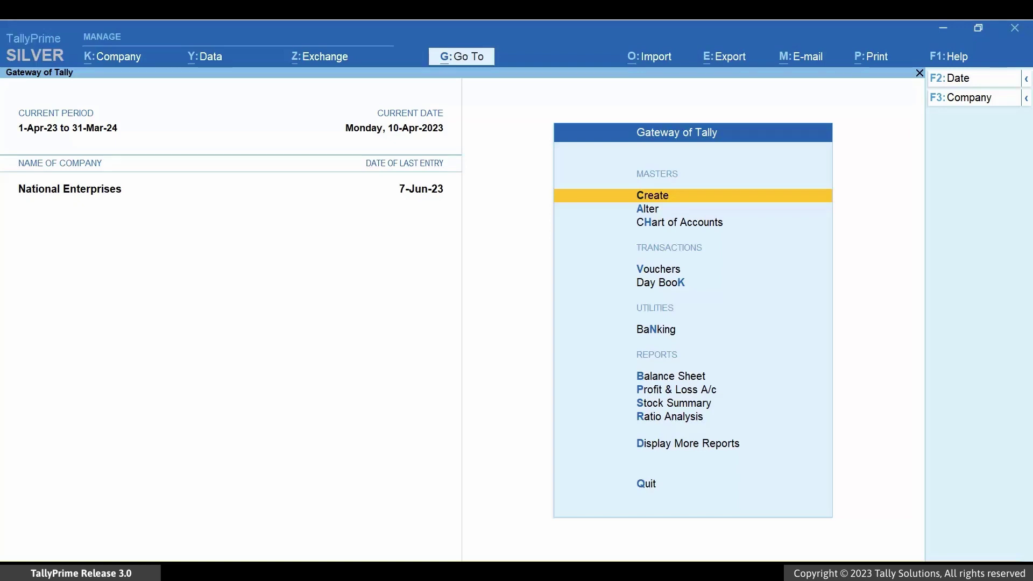
pyautogui.press('alt')
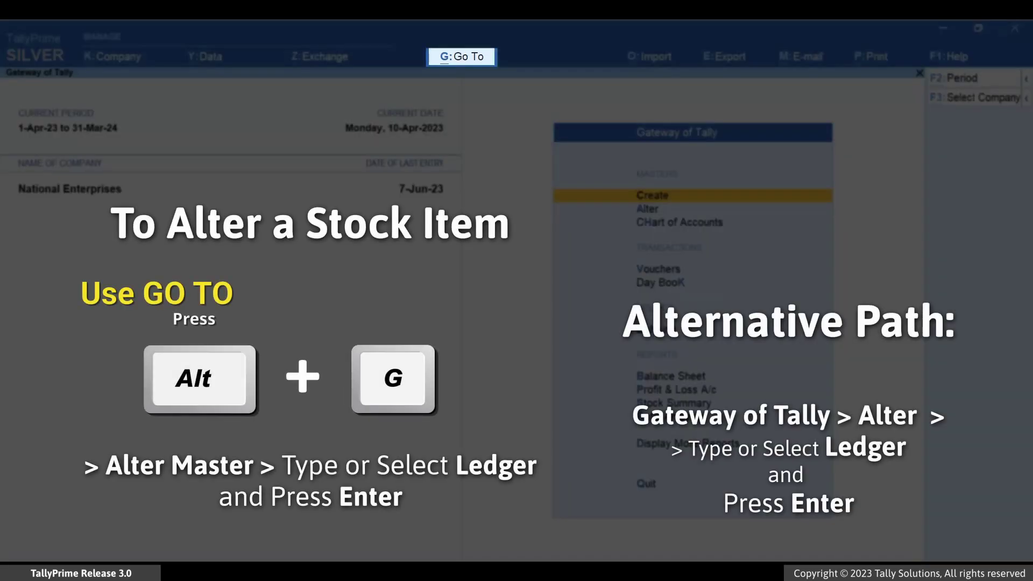
# Open the Boat - Earphones - 5% stock item for alteration through Alter Master > Stock Item.
pyautogui.hotkey('alt', 'g')
pyautogui.press('Up')
pyautogui.press('Up')
pyautogui.press('Up')
pyautogui.press('Return')
pyautogui.press('Down')
pyautogui.press('Down')
pyautogui.press('Down')
pyautogui.press('Down')
pyautogui.press('Down')
pyautogui.press('Down')
pyautogui.press('Return')
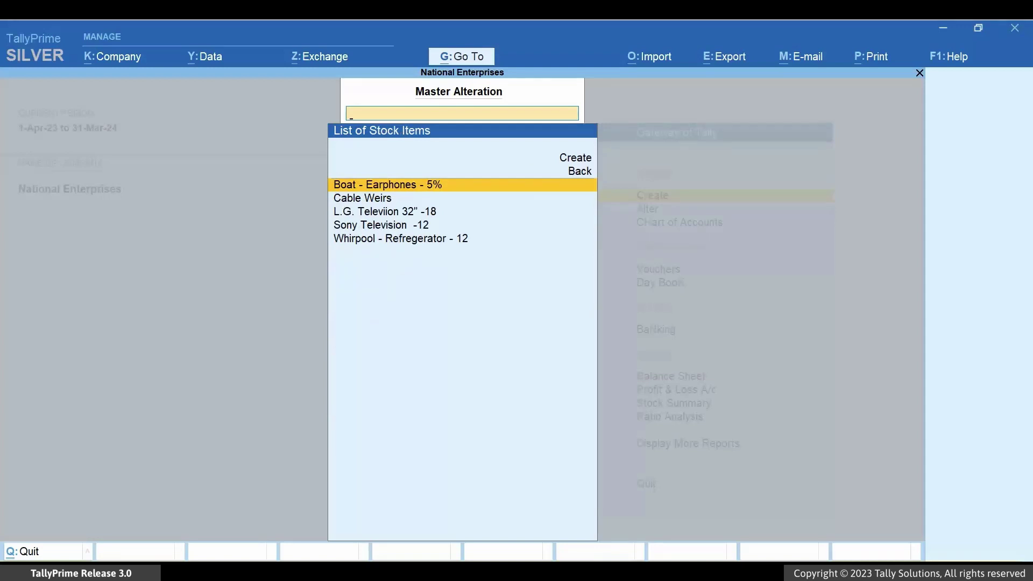
pyautogui.press('Return')
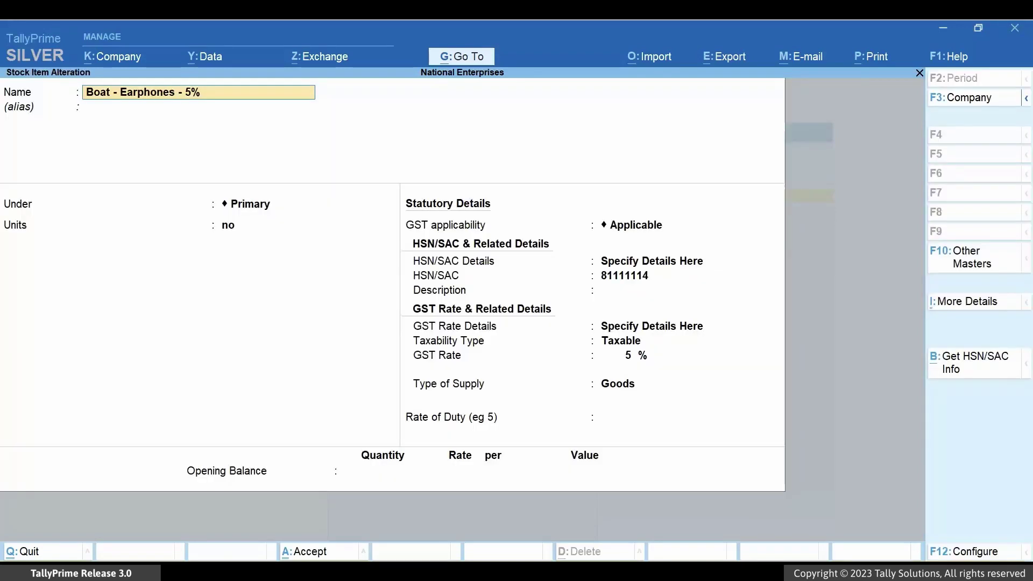
# Set HSN 85183000 with description 'Earphones and Headphones', effective from 1-4.
pyautogui.press('Return')
pyautogui.press('Return')
pyautogui.press('Return')
pyautogui.press('Return')
pyautogui.press('Return')
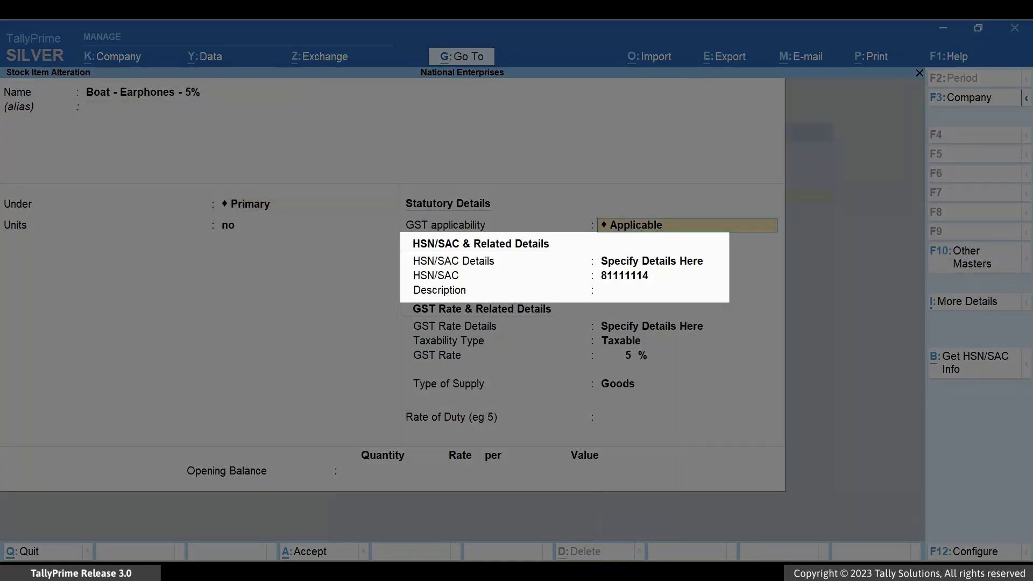
pyautogui.press('Return')
pyautogui.press('ctrl')
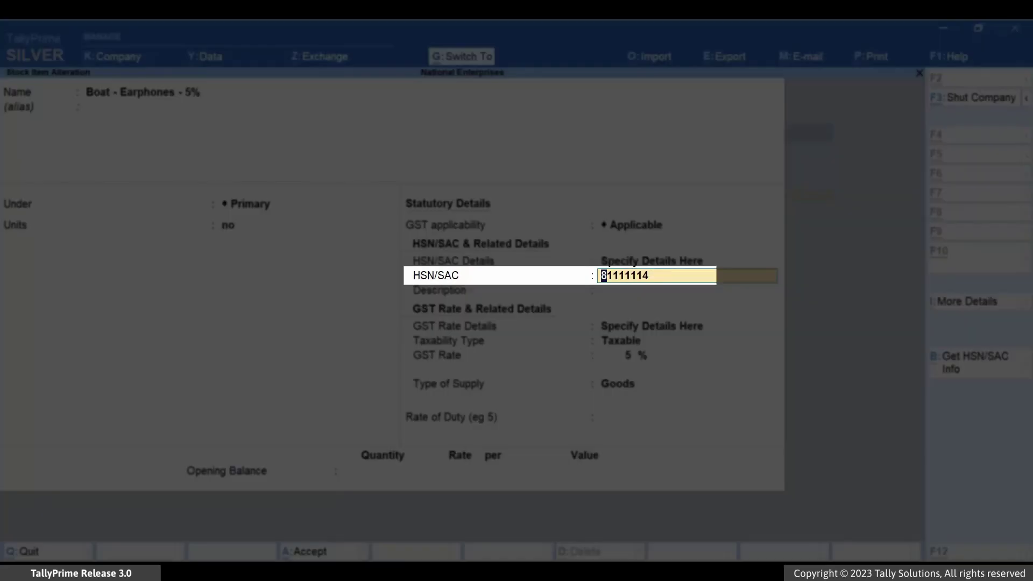
pyautogui.write('85183000')
pyautogui.press('Return')
pyautogui.write('Ear')
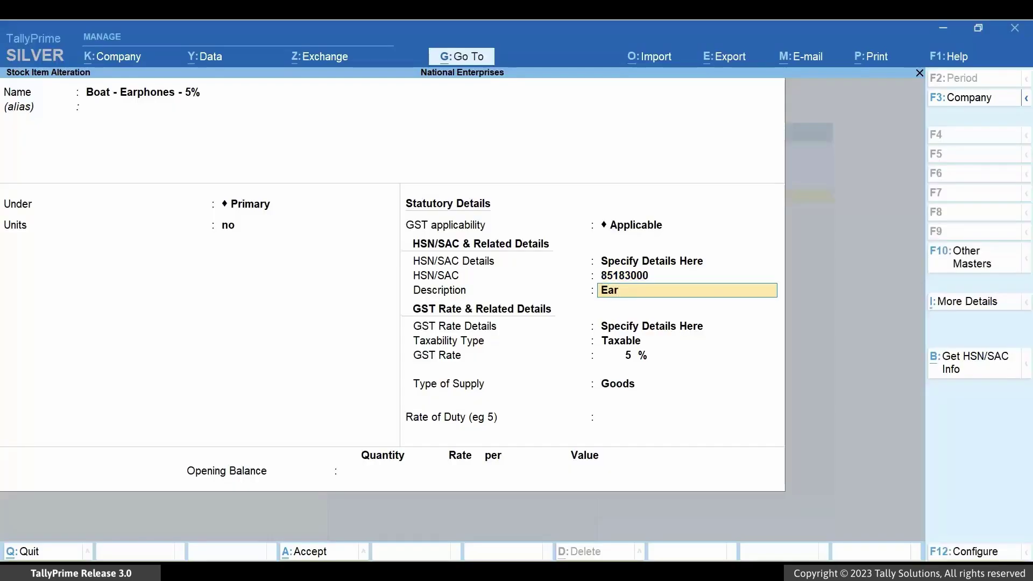
pyautogui.write('phones and Headphones')
pyautogui.press('Return')
pyautogui.press('Up')
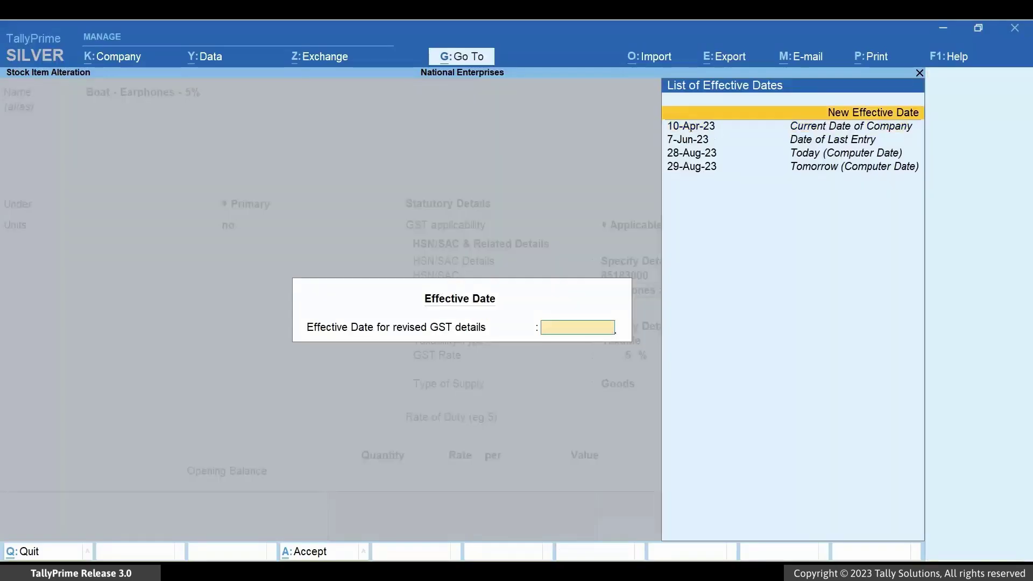
pyautogui.press('Return')
pyautogui.write('1-4')
pyautogui.press('Return')
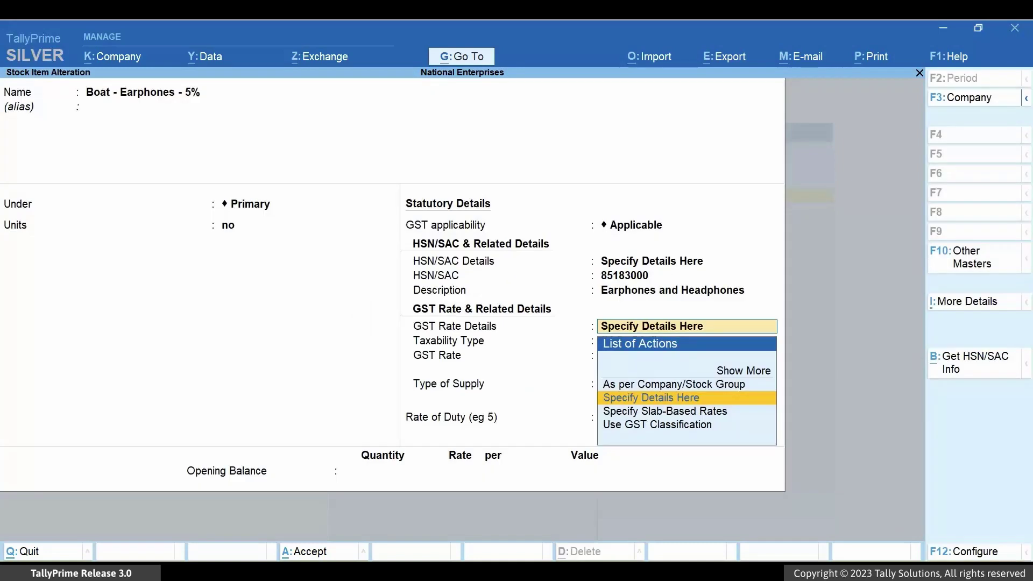
# Set the taxable Goods item's GST rate to 18% effective 1-4-23, and save.
pyautogui.press('Return')
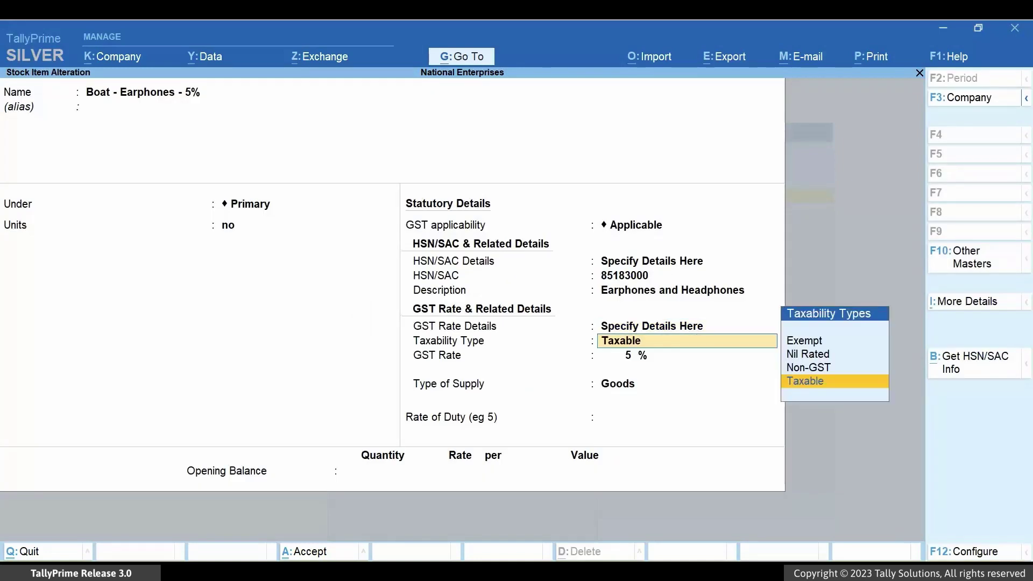
pyautogui.press('Return')
pyautogui.write('18')
pyautogui.press('Return')
pyautogui.press('Up')
pyautogui.press('Return')
pyautogui.write('1-4-23')
pyautogui.press('Return')
pyautogui.press('Return')
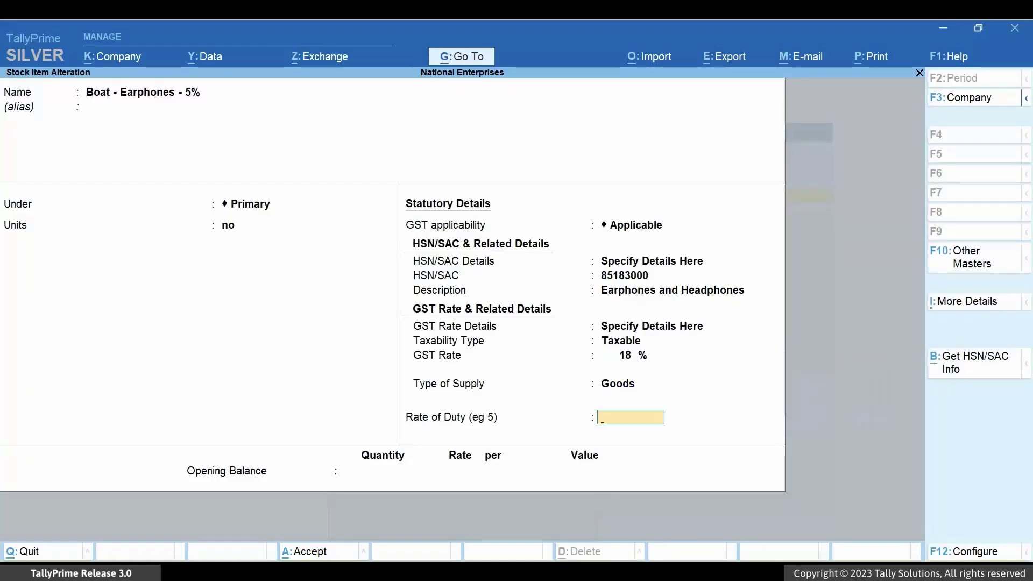
pyautogui.press('Return')
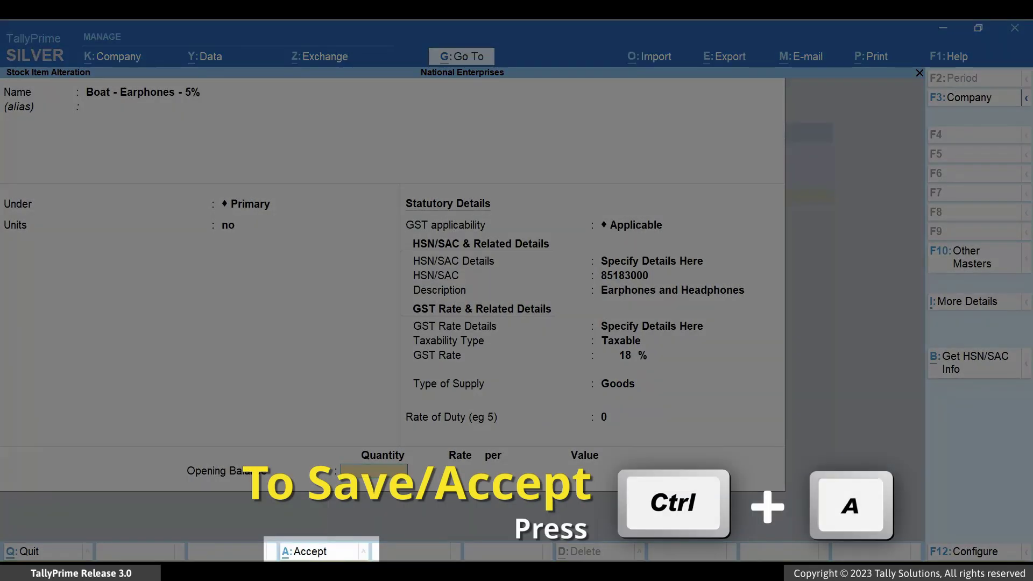
pyautogui.hotkey('ctrl', 'a')
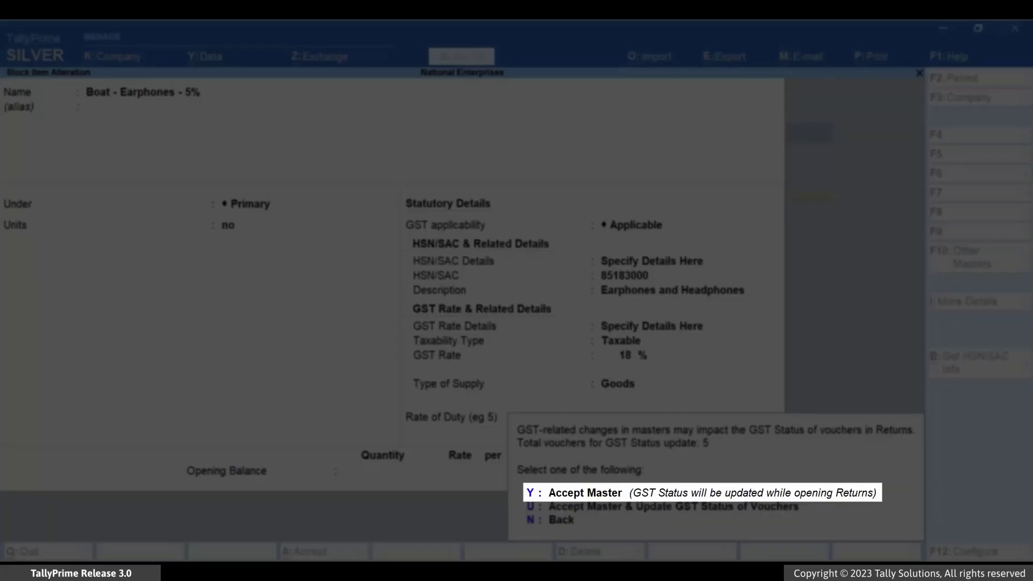
# Accept the altered earphones stock item and back out to the Gateway of Tally.
pyautogui.press('y')
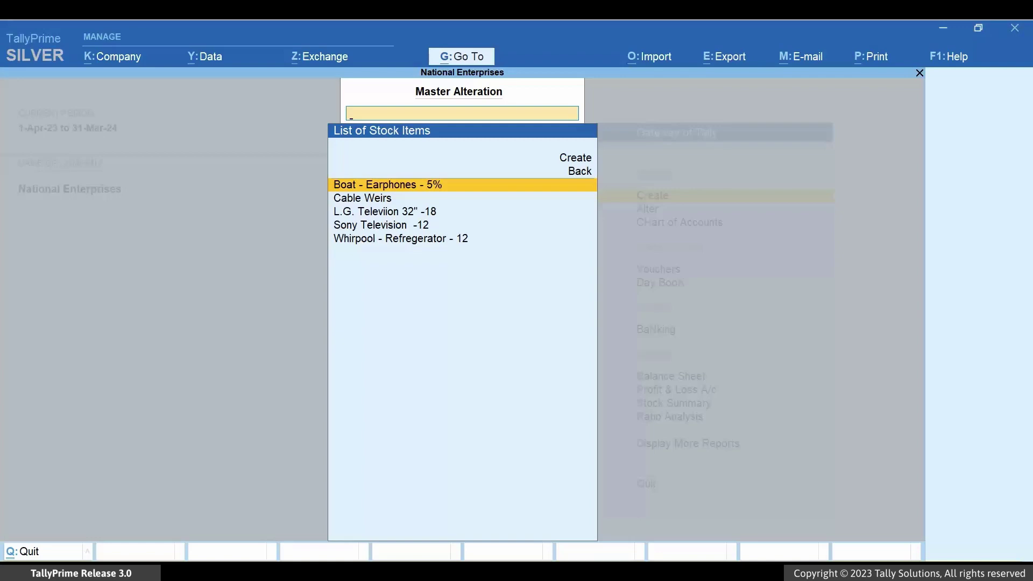
pyautogui.press('Escape')
pyautogui.press('Escape')
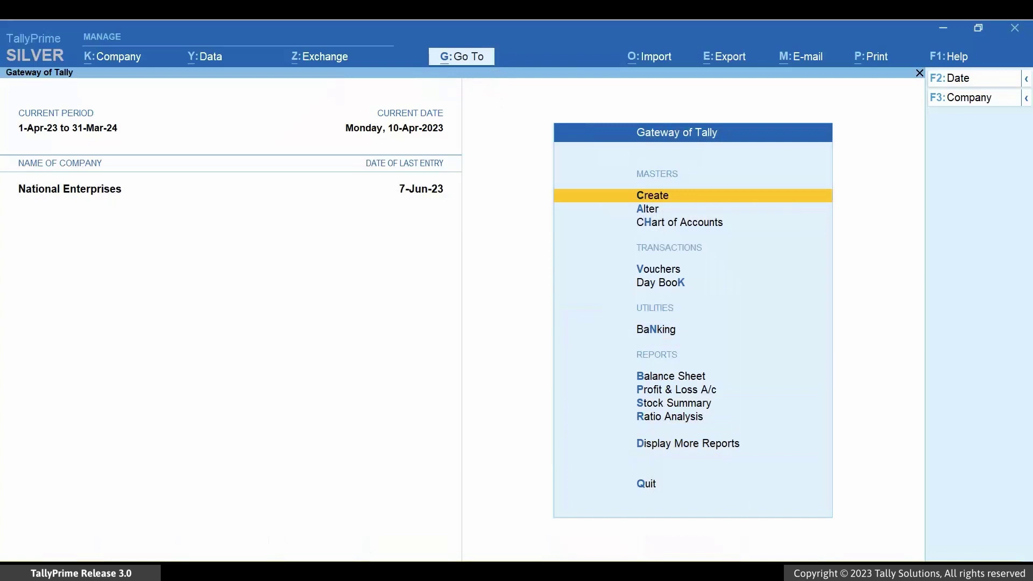
pyautogui.press('alt')
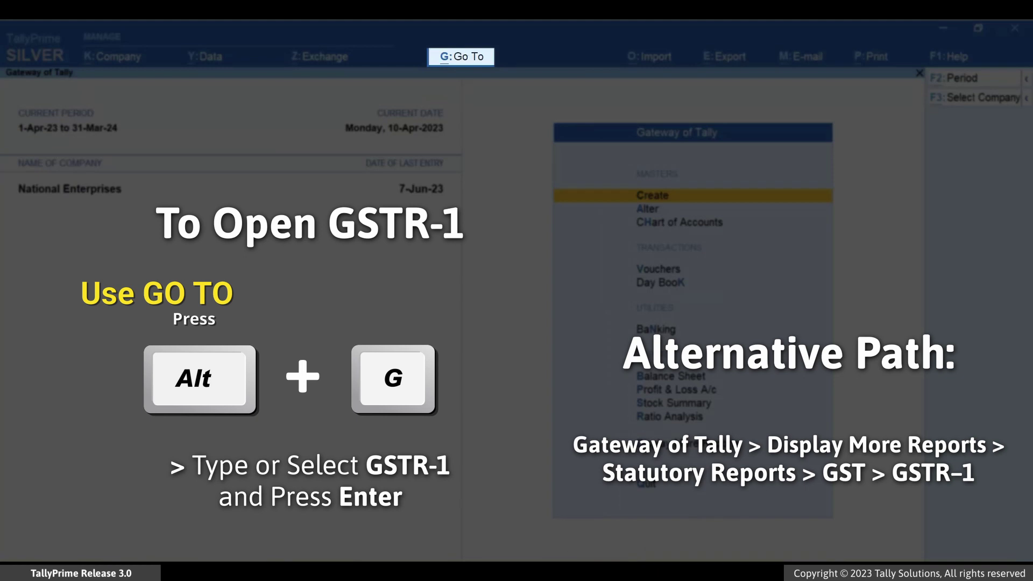
# Open GSTR-1 by searching 'Gs' and agree to update the GST status of 5 vouchers.
pyautogui.hotkey('alt', 'g')
pyautogui.write('Gs')
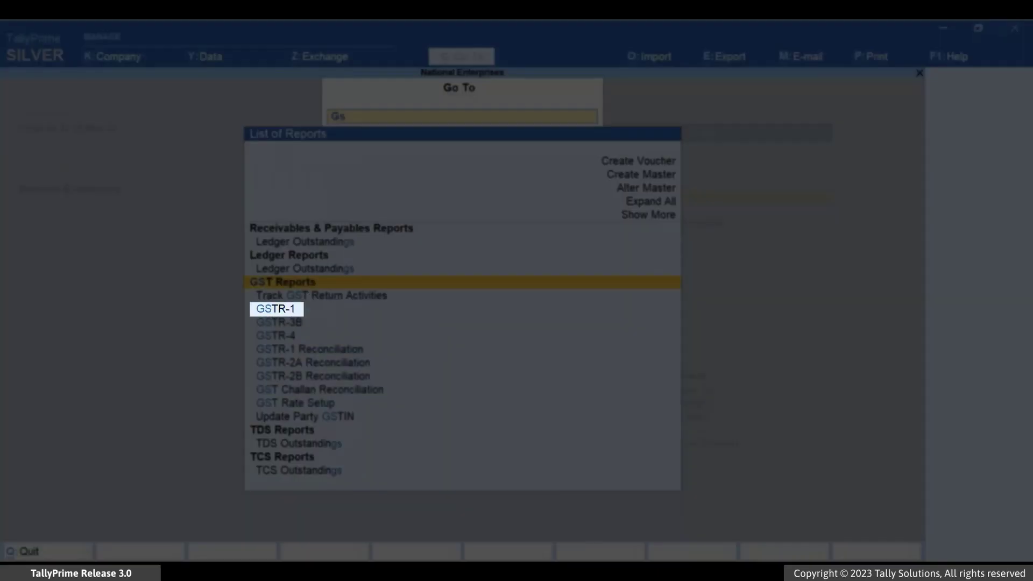
pyautogui.press('Down')
pyautogui.press('Down')
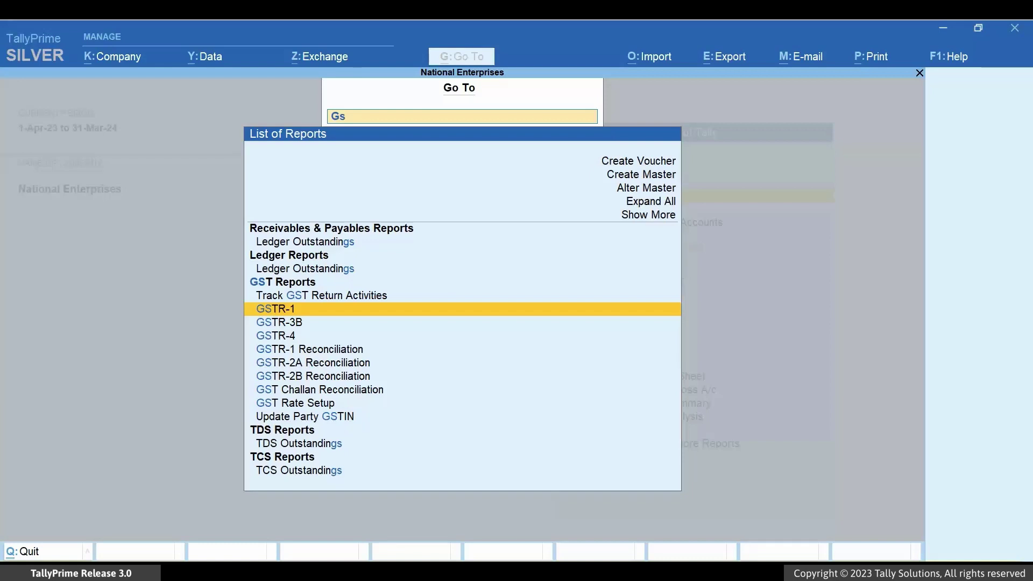
pyautogui.press('Return')
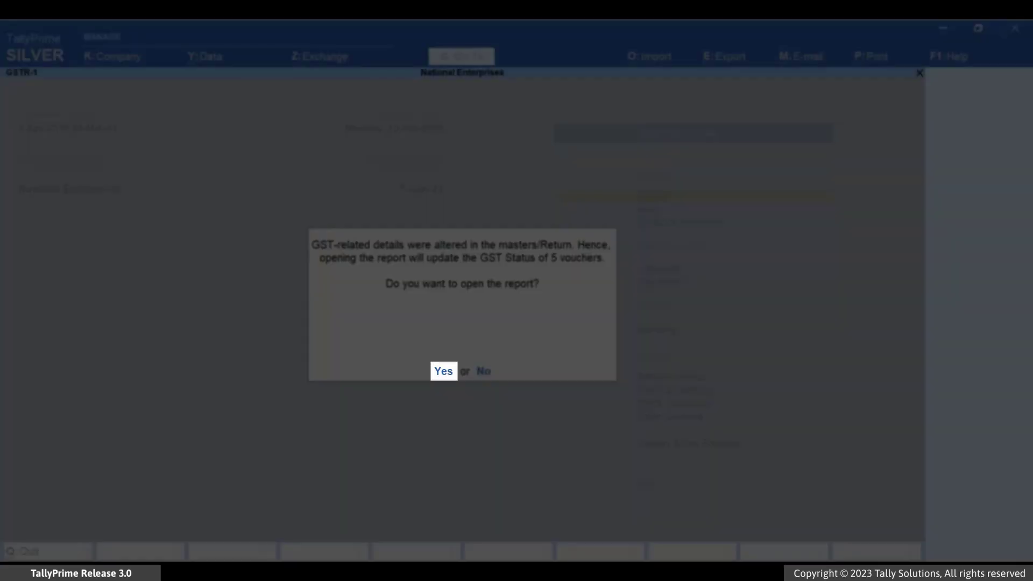
pyautogui.press('Return')
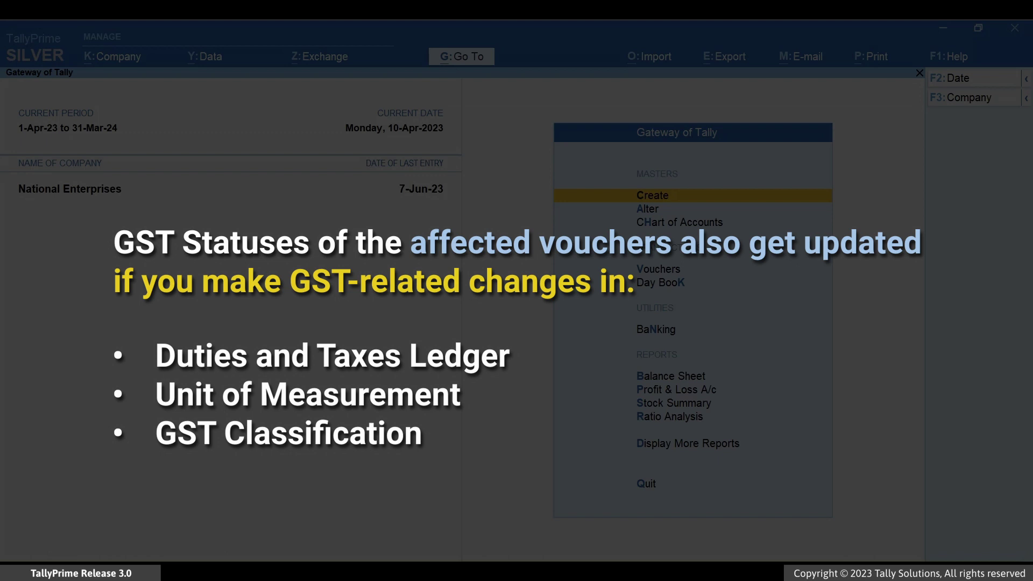
pyautogui.press('alt')
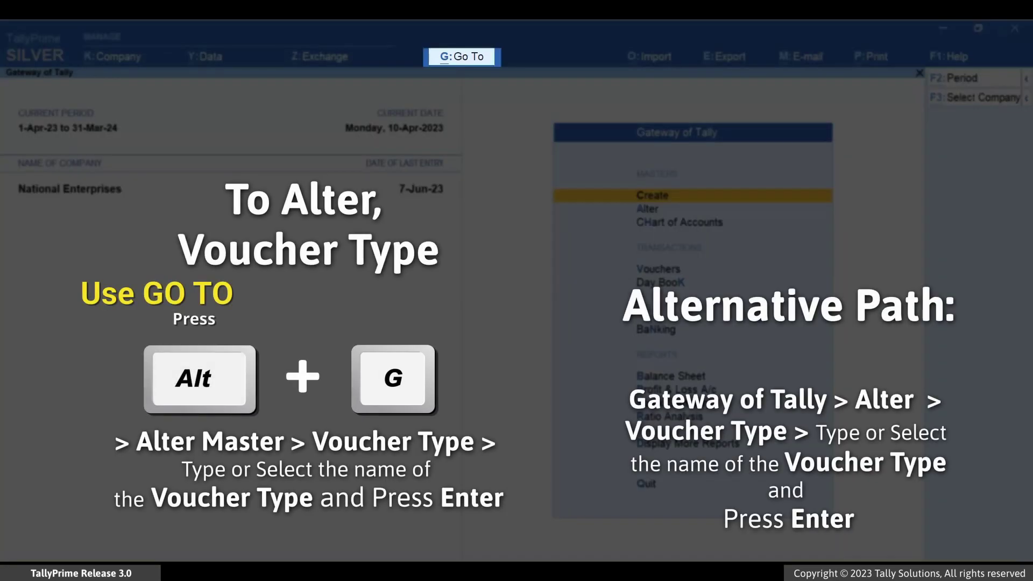
# Open the Sales voucher type for alteration from Alter Master > Voucher Type.
pyautogui.hotkey('alt', 'g')
pyautogui.press('Up')
pyautogui.press('Up')
pyautogui.press('Up')
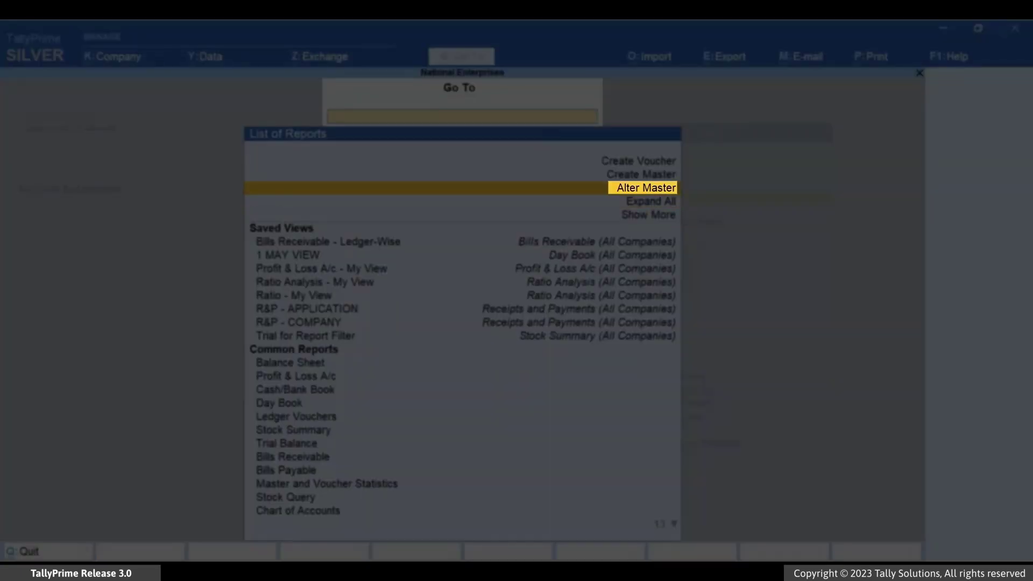
pyautogui.press('Return')
pyautogui.write('vou')
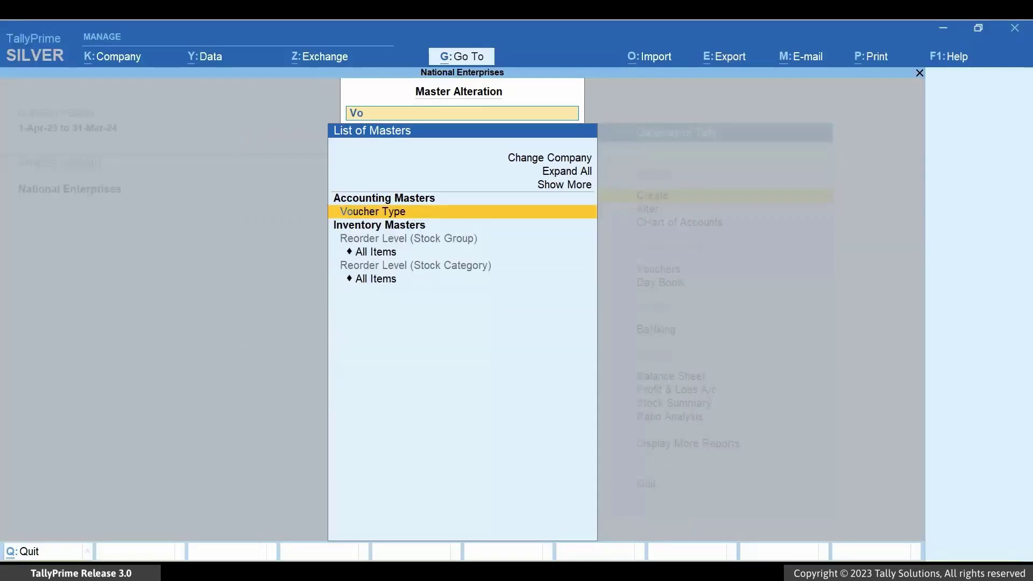
pyautogui.press('Return')
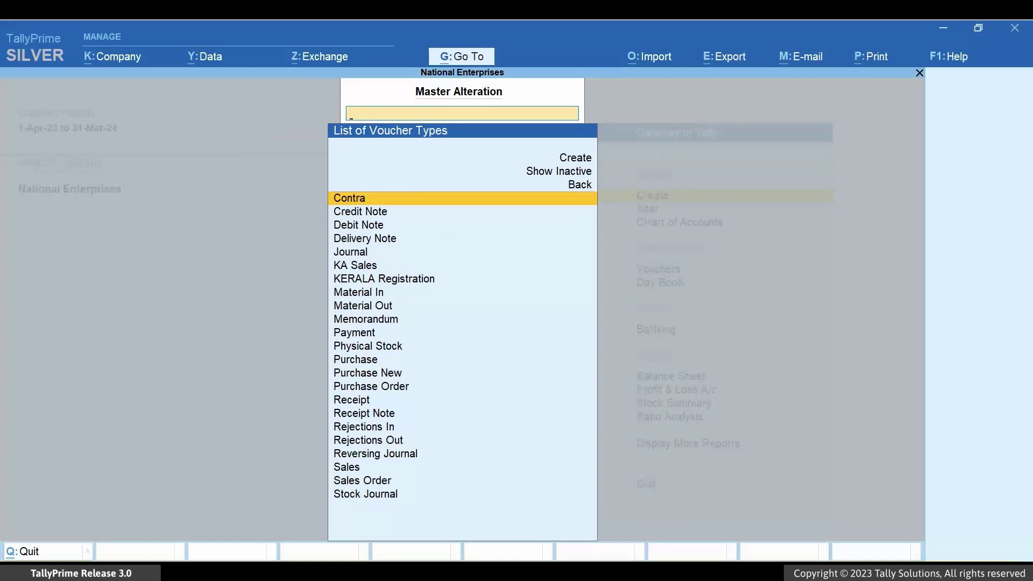
pyautogui.write('Sale')
pyautogui.press('Down')
pyautogui.press('Down')
pyautogui.press('Up')
pyautogui.press('Return')
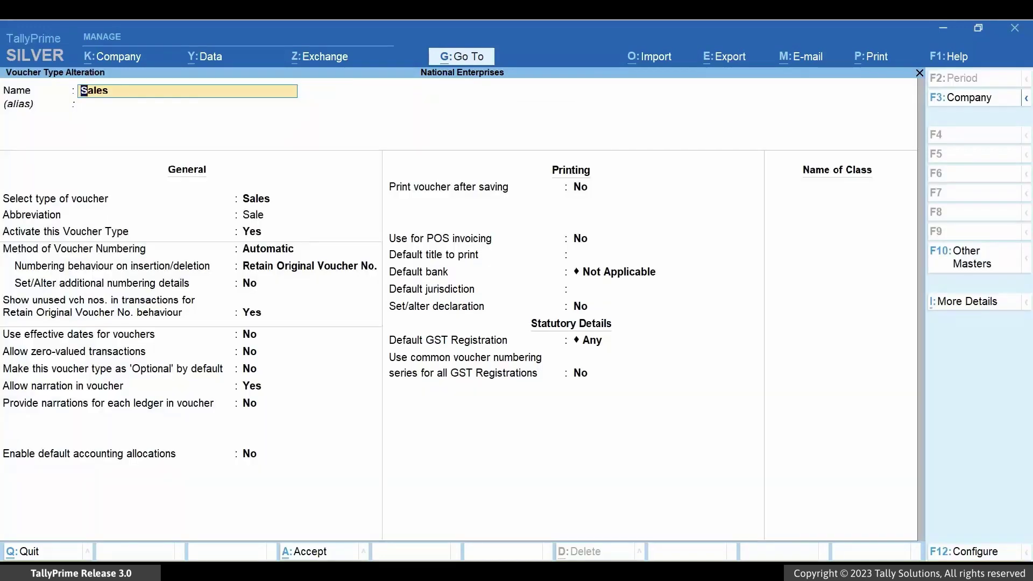
# Set numbering behaviour to Renumber Vouchers, save, and update the existing Sales vouchers.
pyautogui.press('Return')
pyautogui.press('Return')
pyautogui.press('Return')
pyautogui.press('Return')
pyautogui.press('Return')
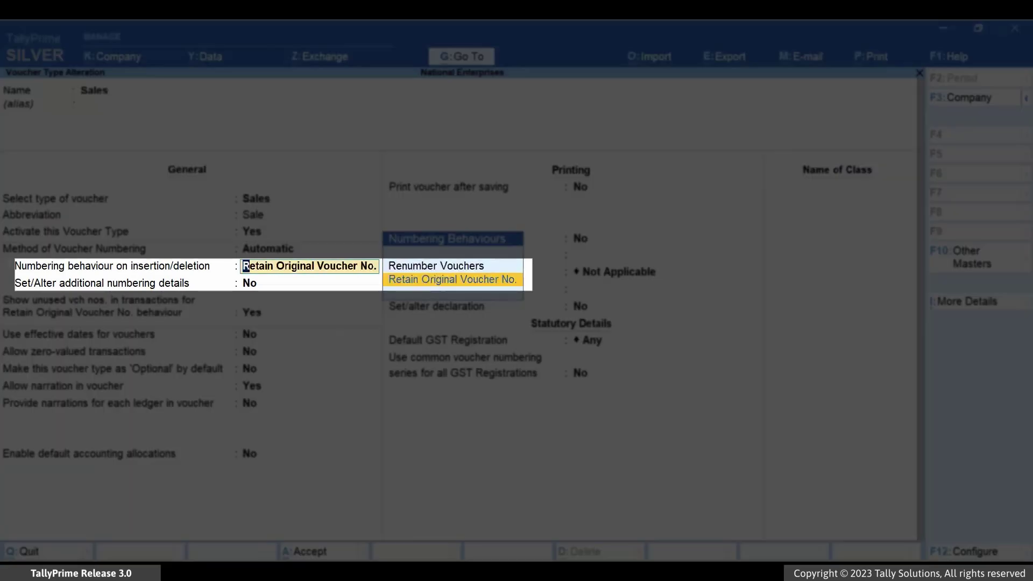
pyautogui.press('Up')
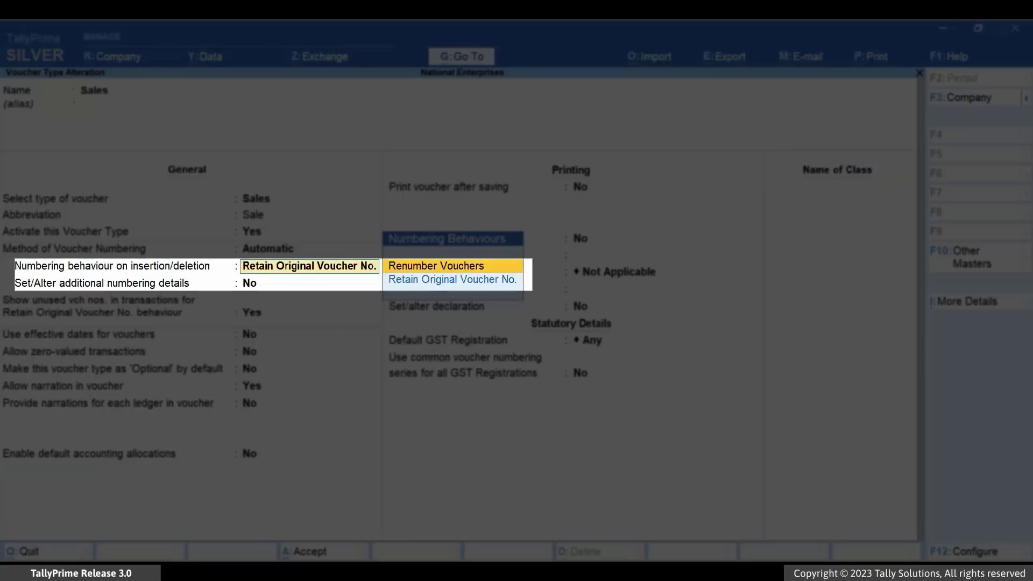
pyautogui.press('Return')
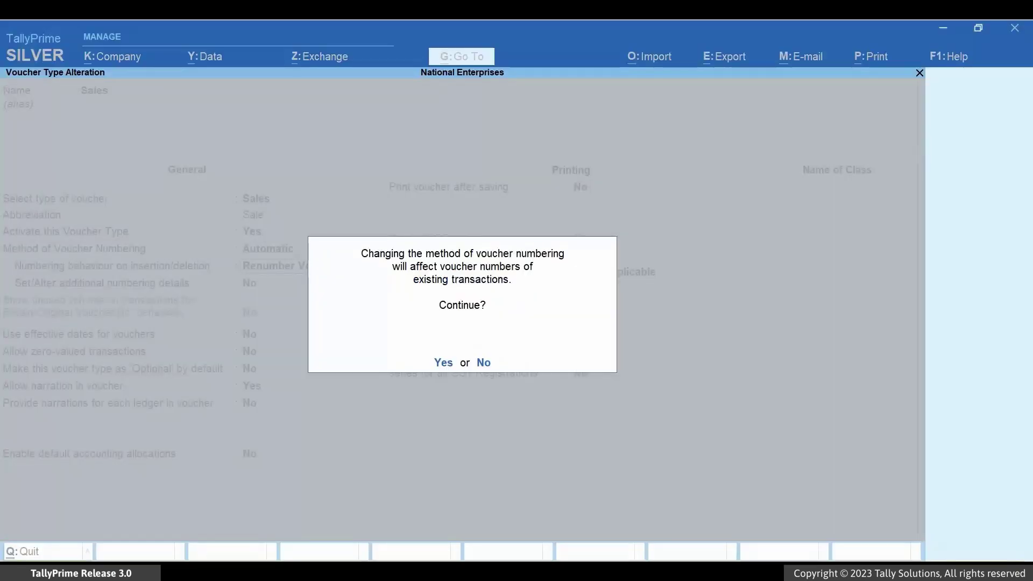
pyautogui.press('y')
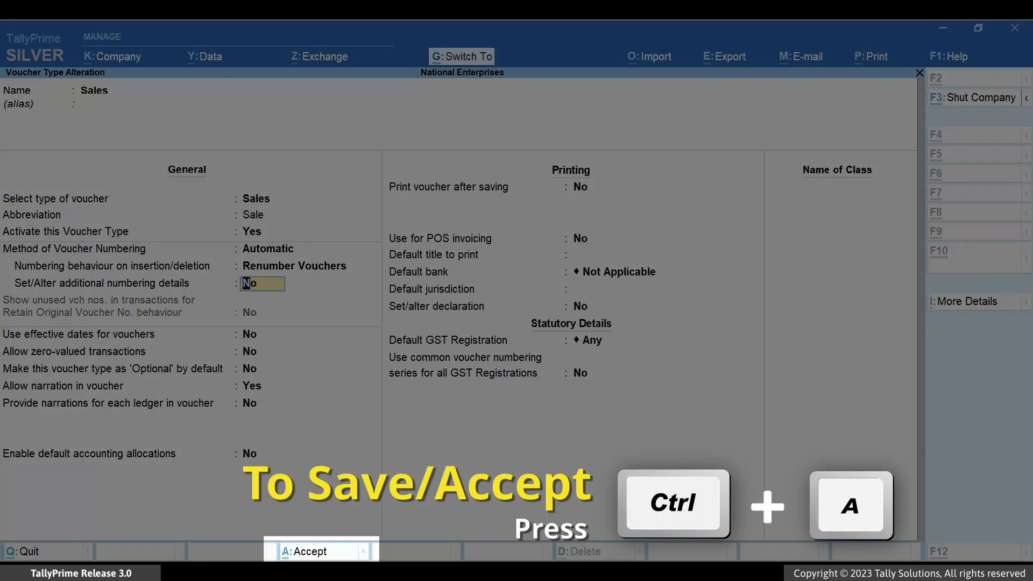
pyautogui.hotkey('ctrl', 'a')
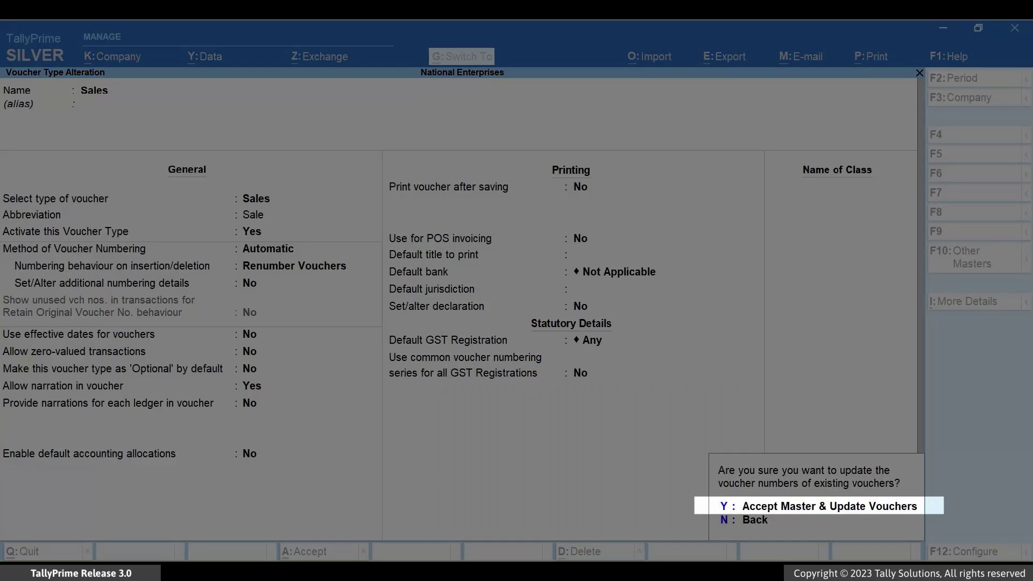
pyautogui.press('y')
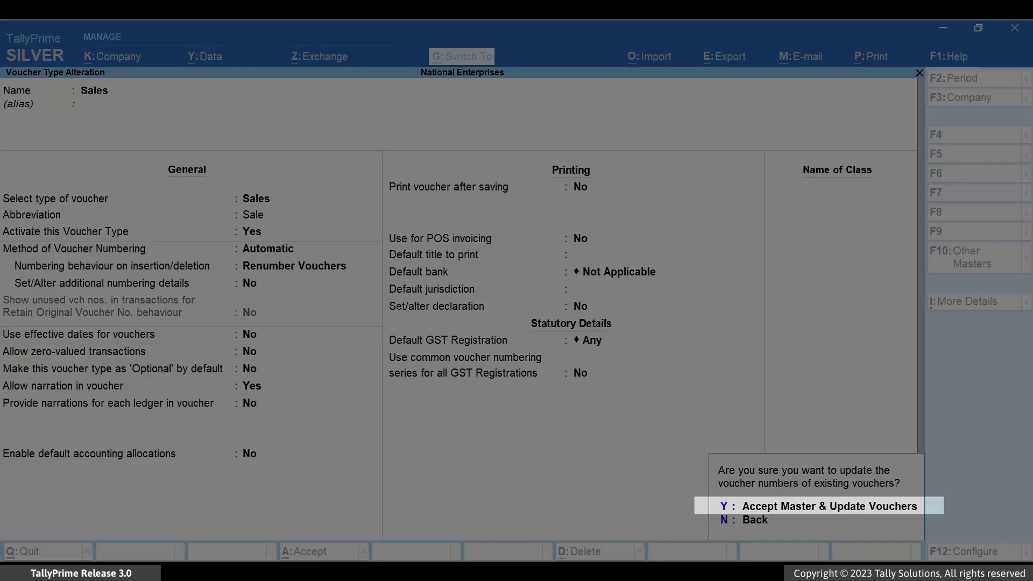